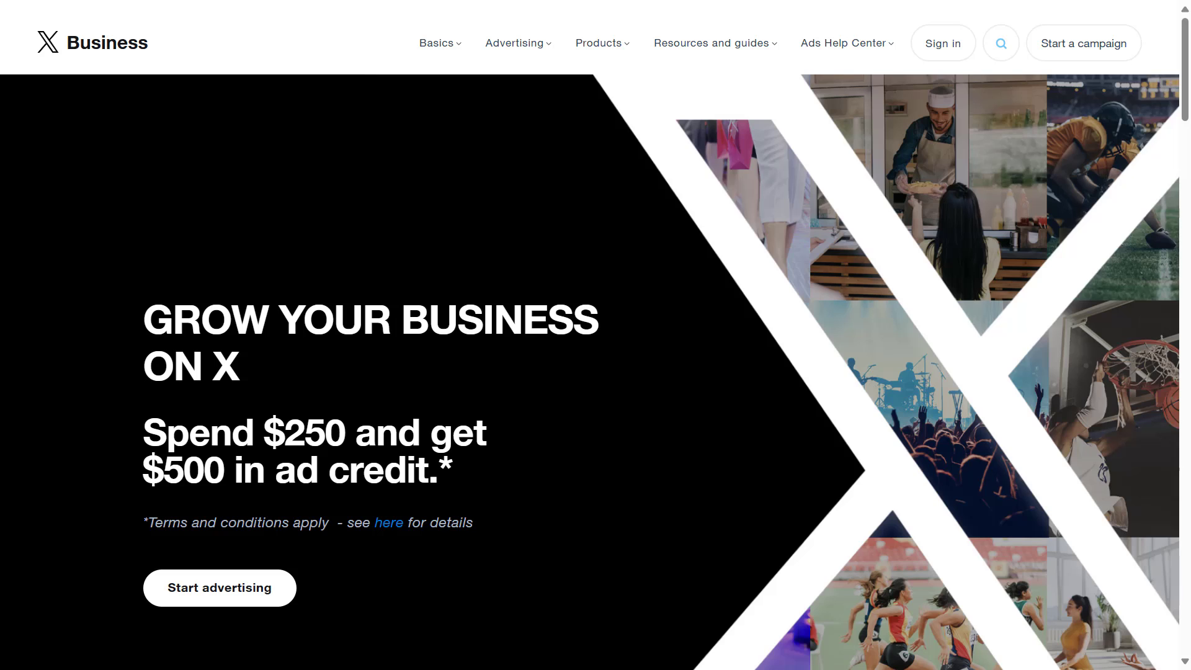
Start and launch a campaign from X Business Advertising to bring up the X sign-in dialog.
left_click(1083, 62)
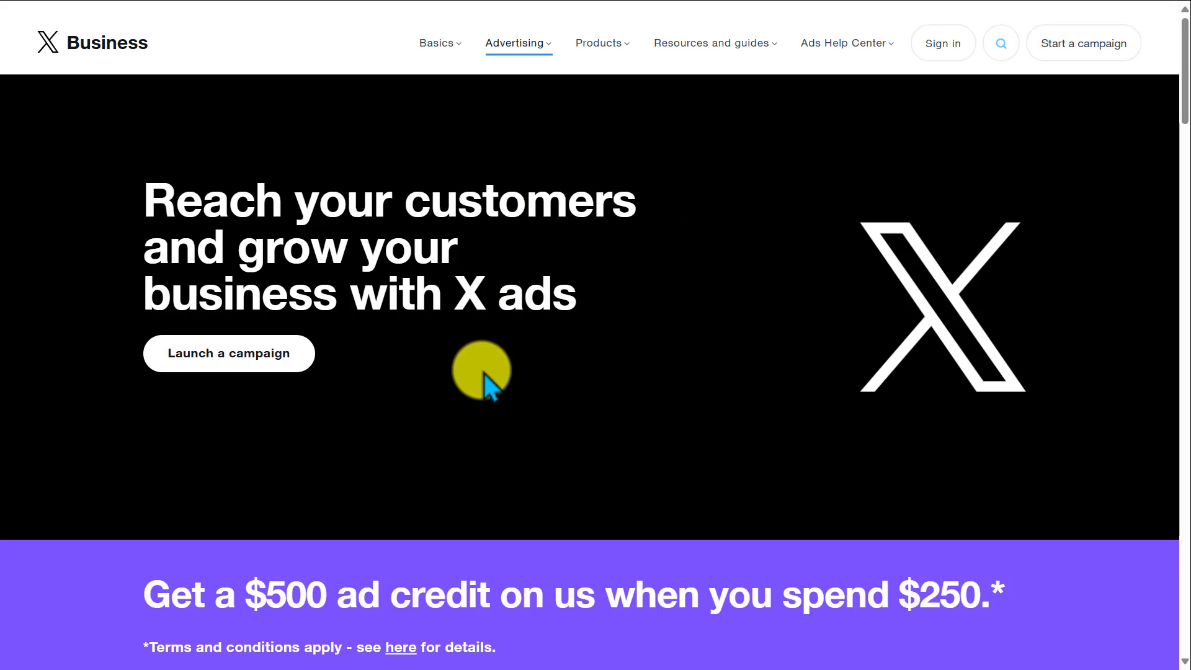
left_click(222, 366)
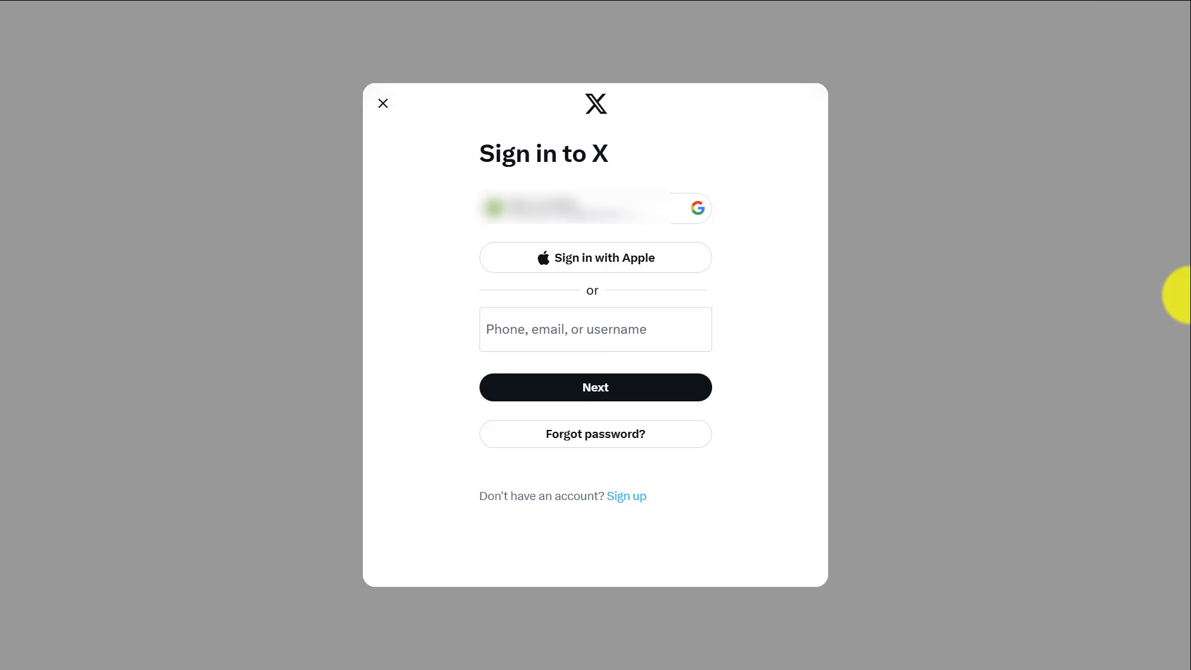
Sign in to X with Google using the first account in the popup.
left_click(620, 211)
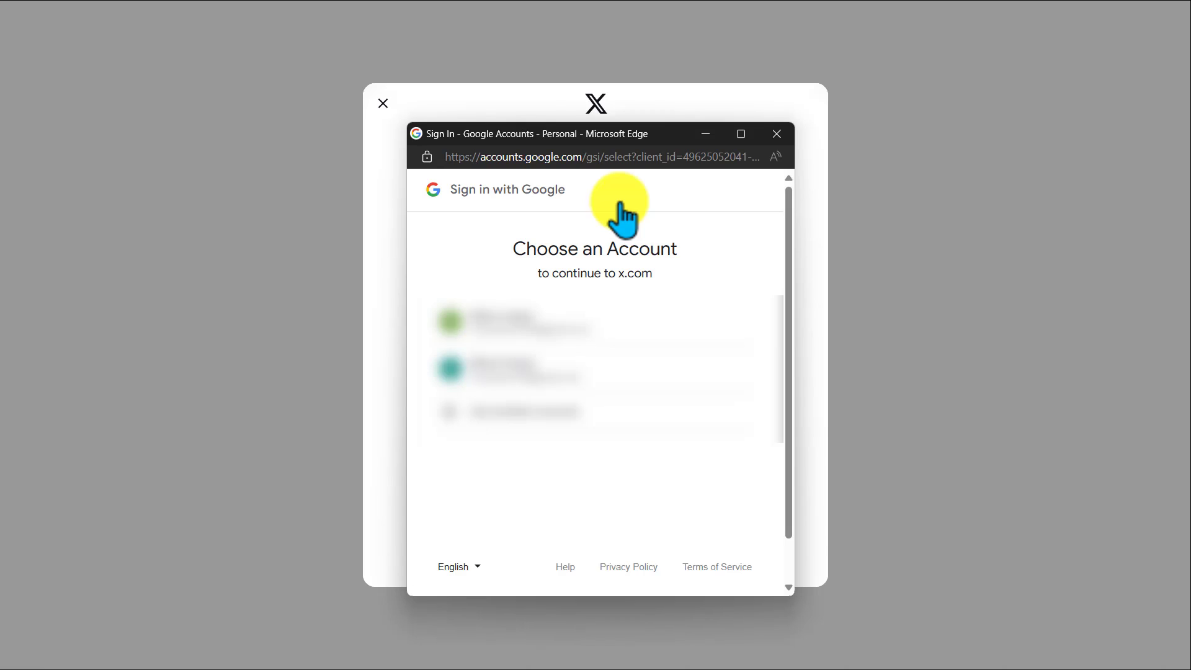
left_click(586, 338)
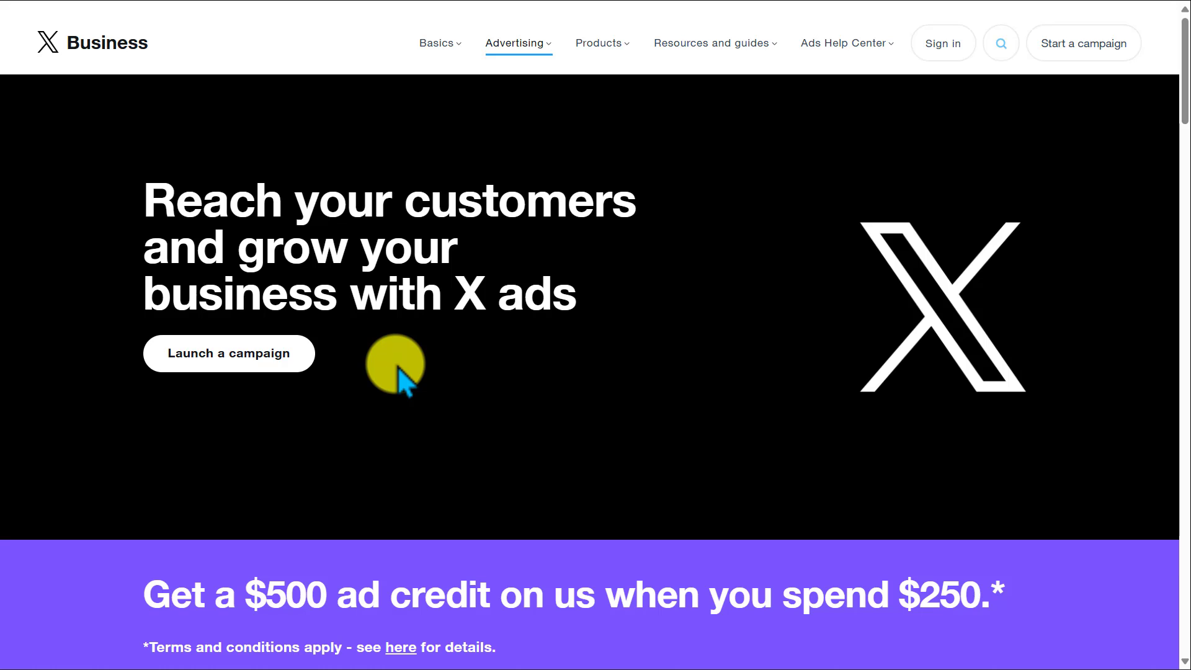
Reach the Welcome to Twitter Ads page via Launch a campaign and More > Ads.
left_click(233, 372)
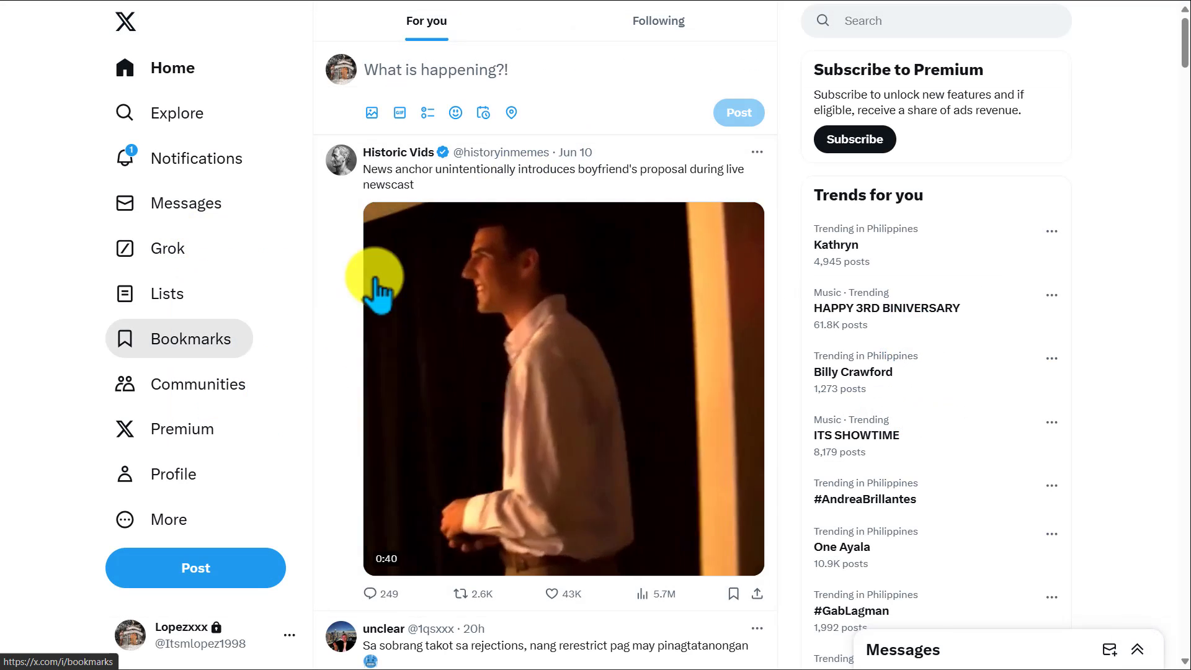
left_click(179, 523)
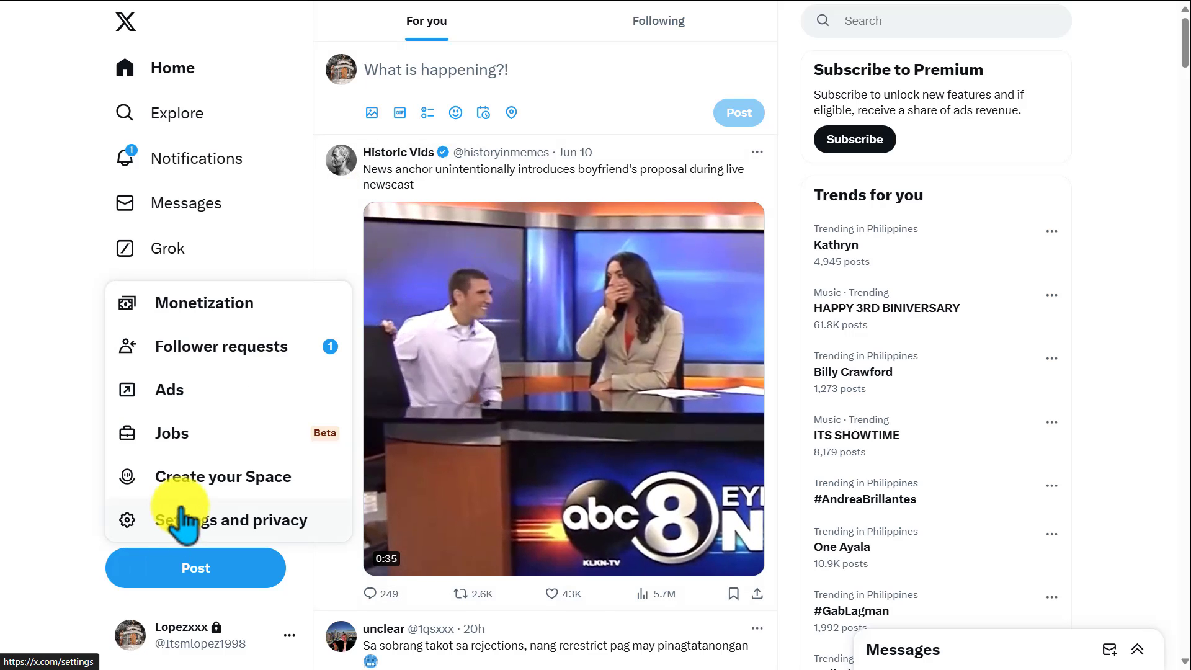
left_click(209, 409)
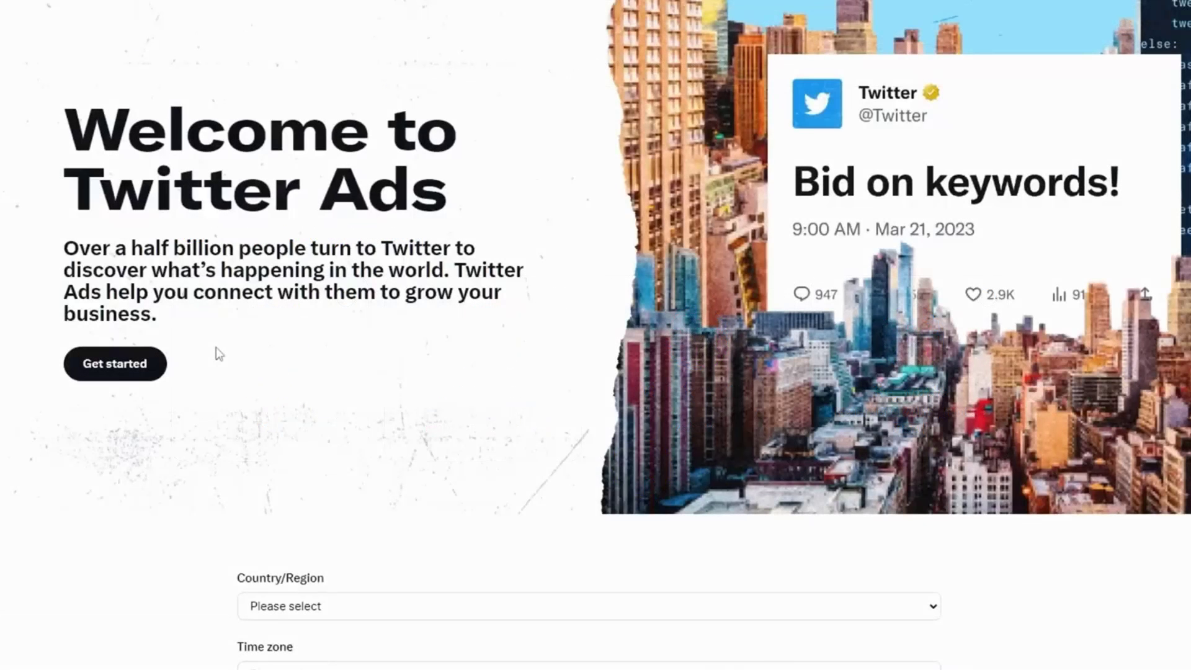
Set the Ads account country to Australia with Sydney time and begin the first keyword ad.
left_click(115, 364)
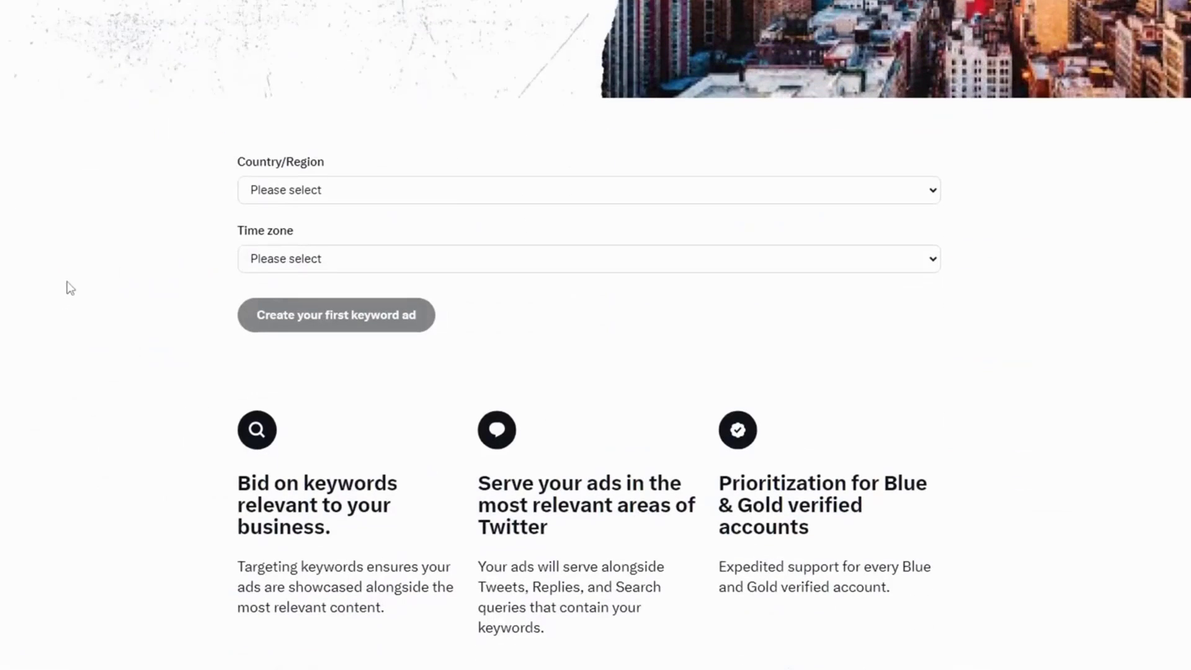
left_click(461, 194)
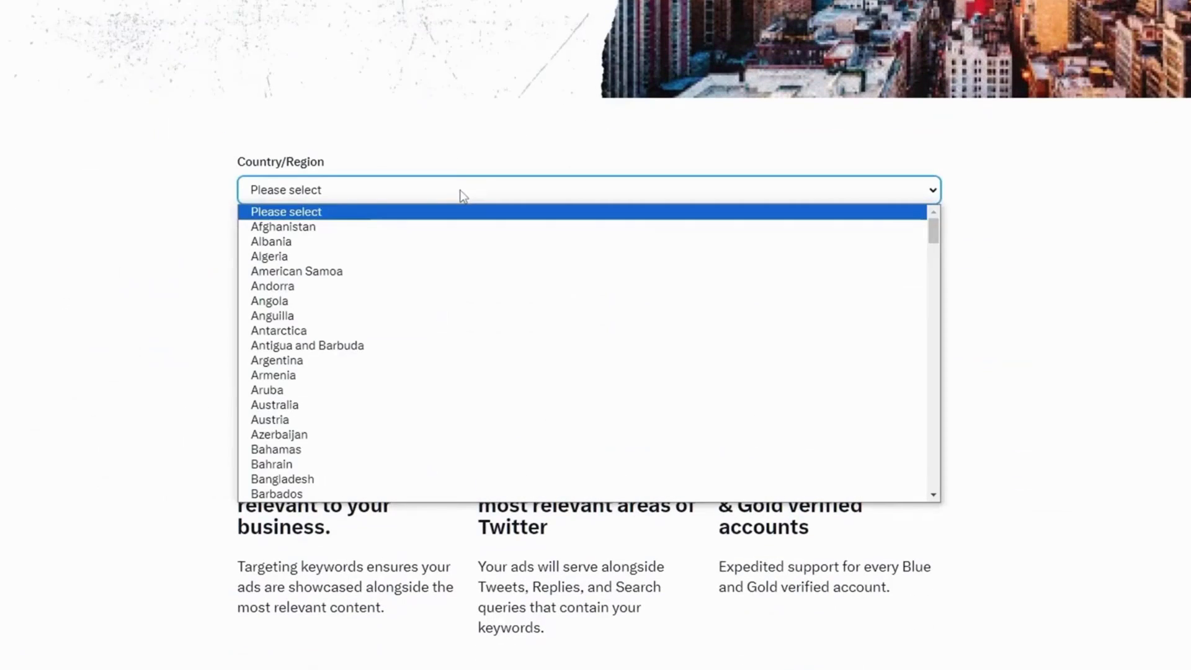
left_click(397, 404)
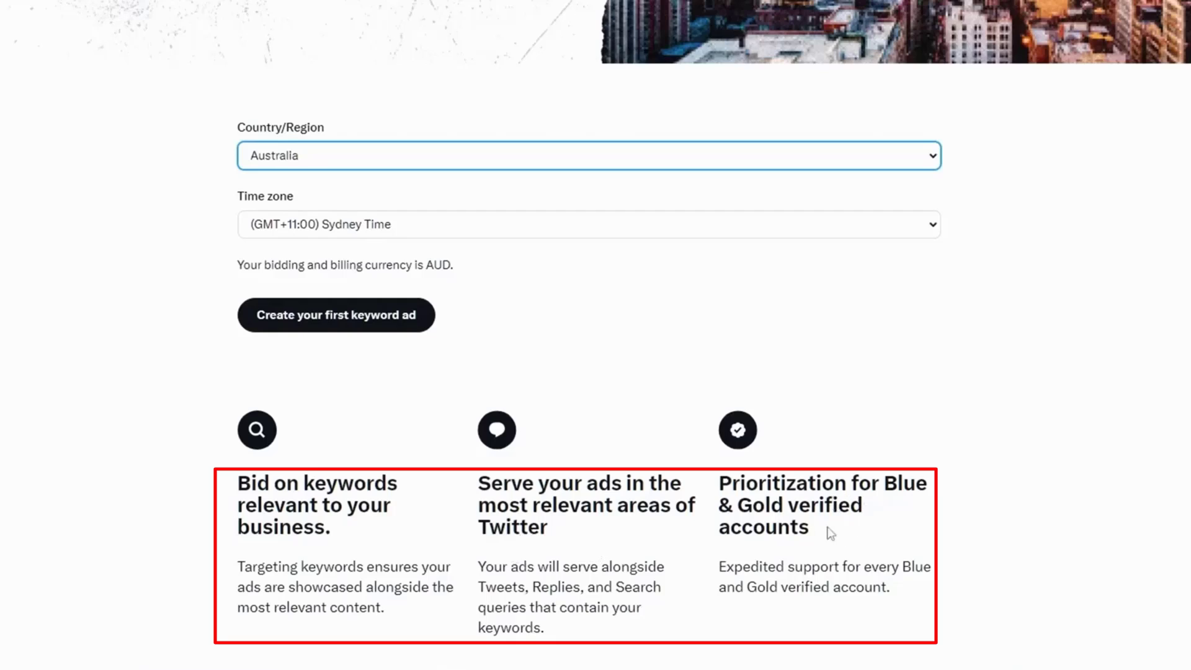
left_click(304, 322)
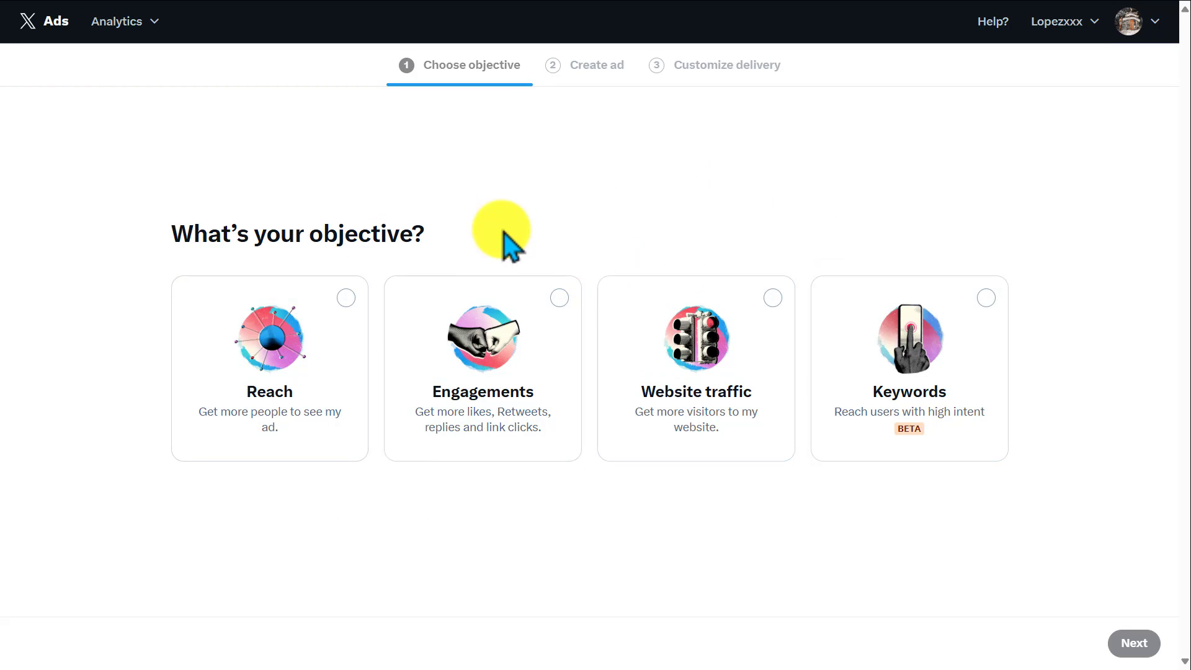
Compare Reach, Engagements, Website traffic and Keywords objectives, then settle on Engagements and continue.
left_click_drag(505, 240, 98, 239)
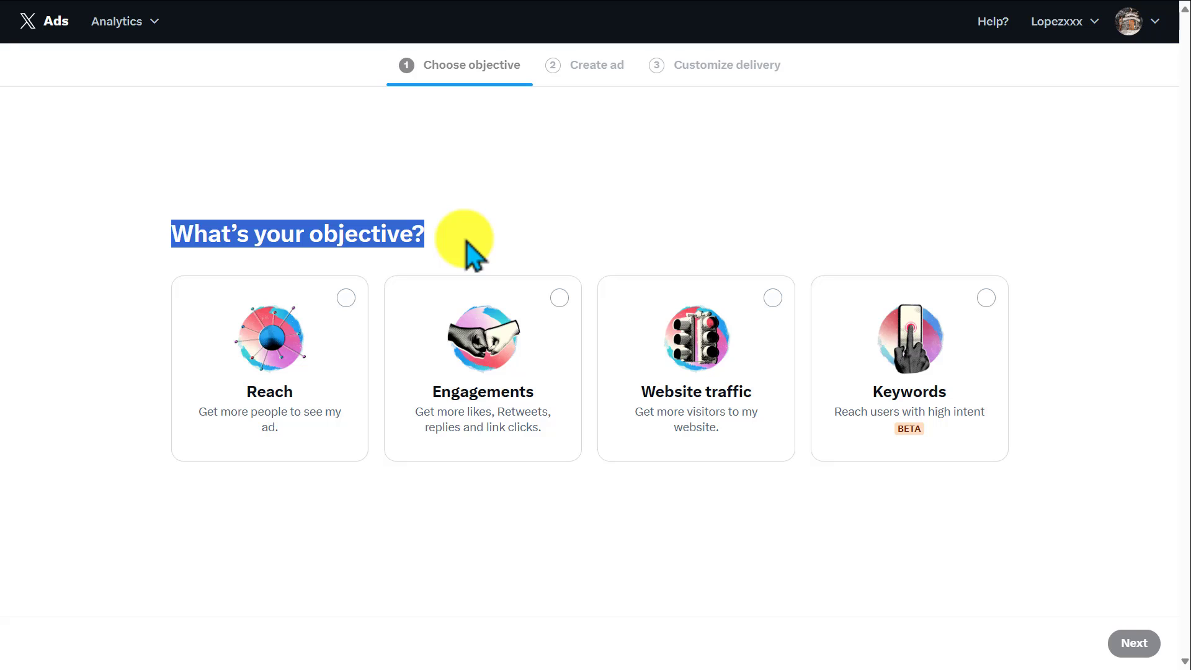
left_click(338, 299)
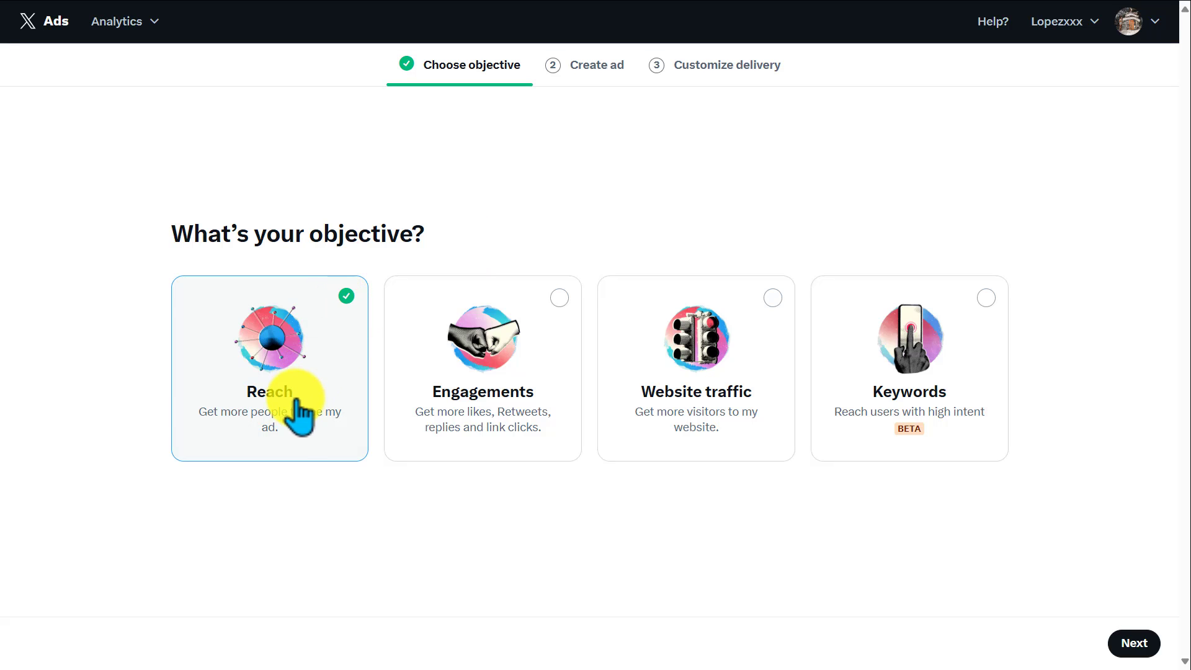
left_click(558, 296)
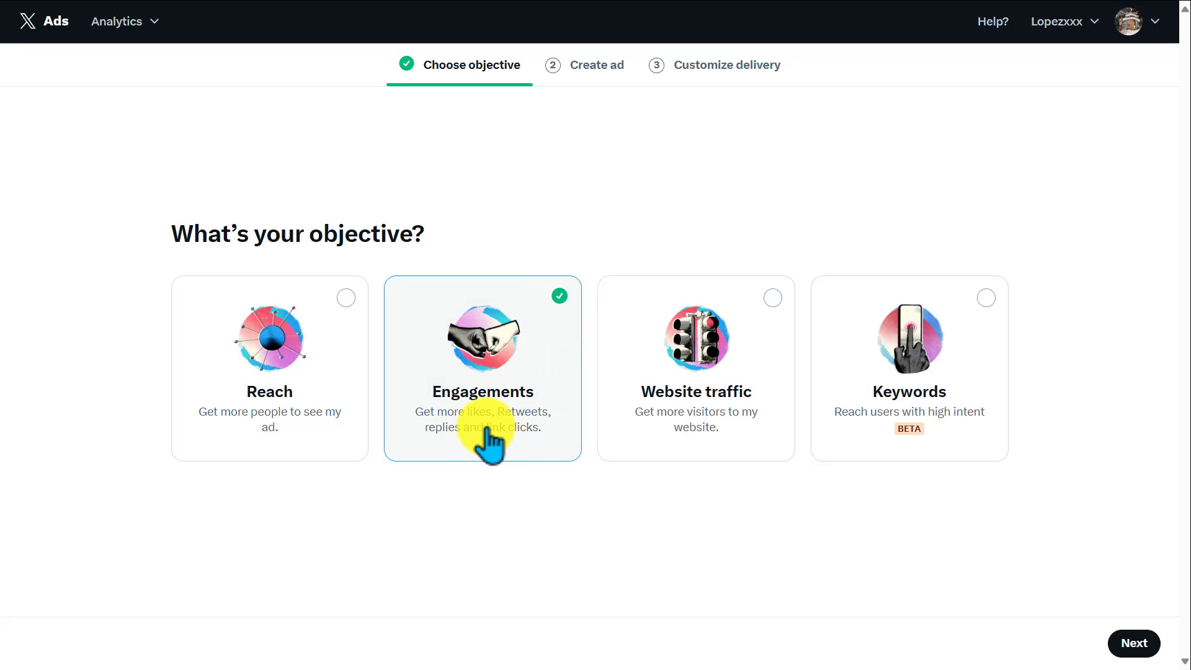
left_click(771, 300)
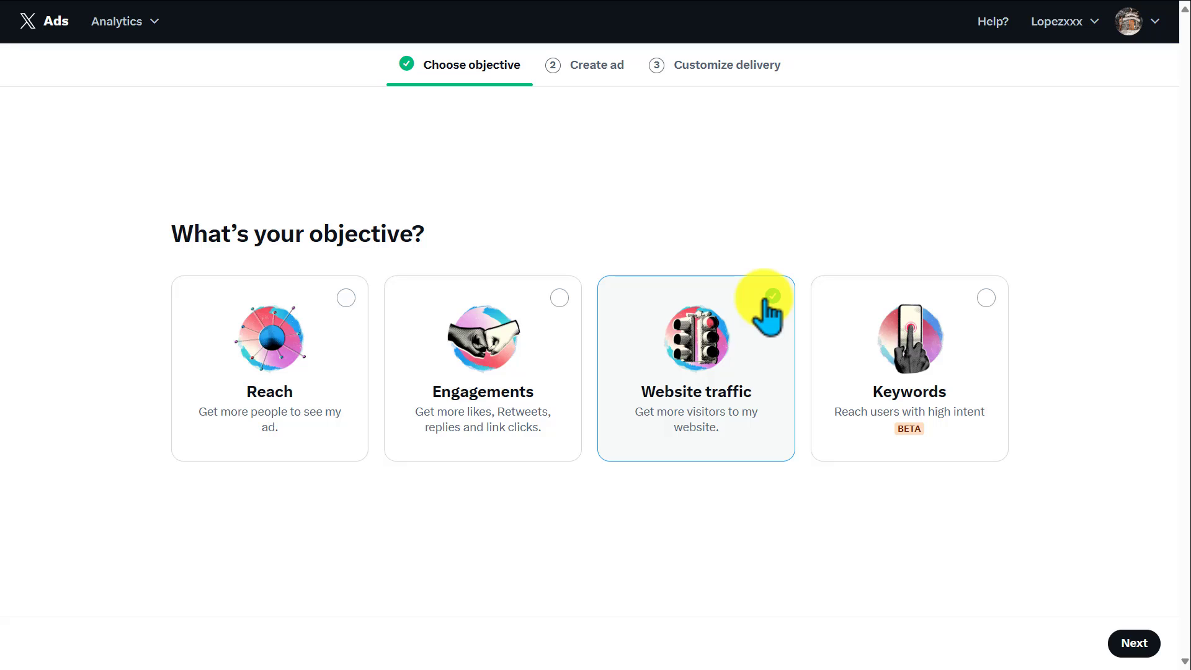
left_click(985, 299)
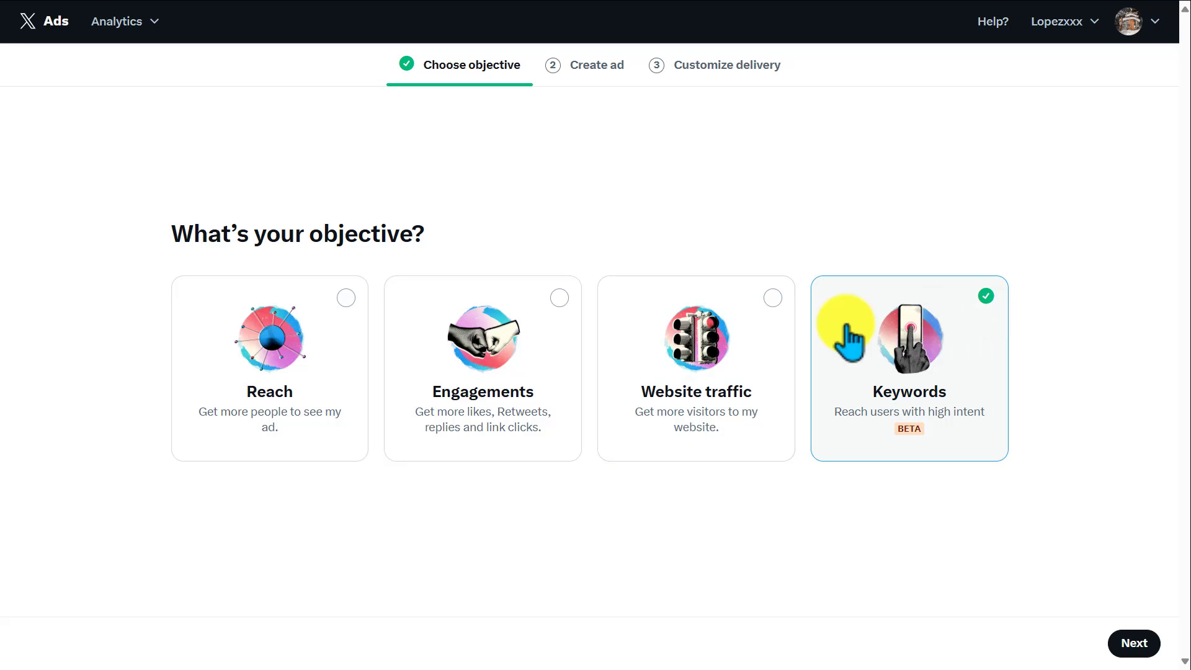
left_click(539, 312)
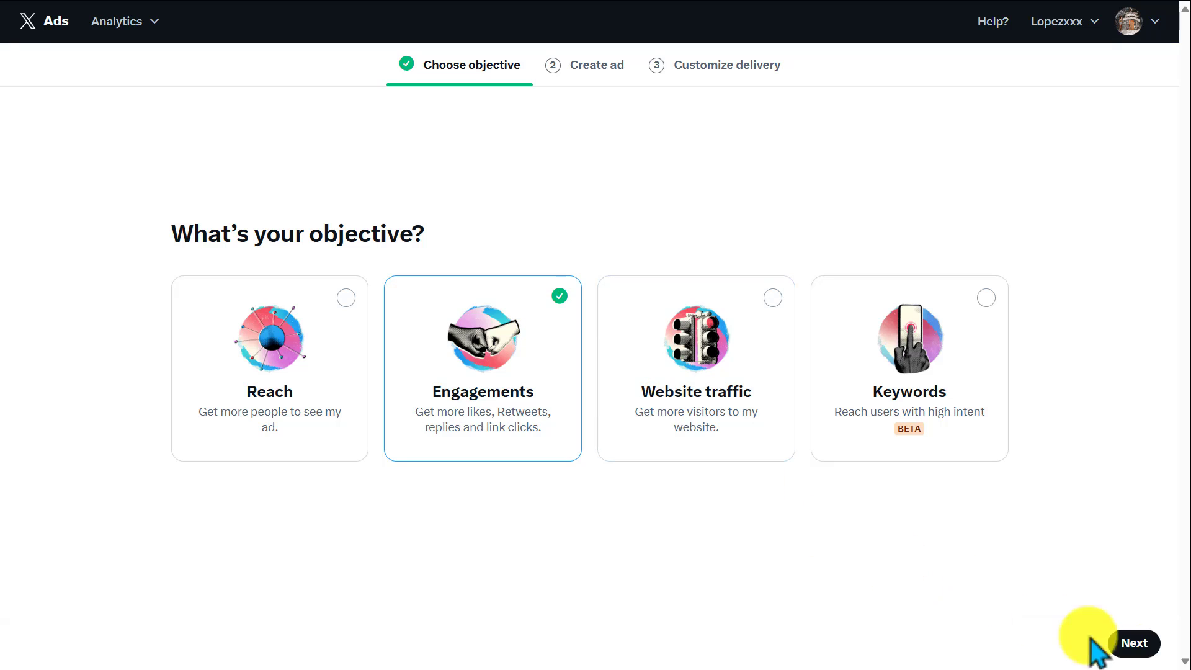
left_click(1141, 646)
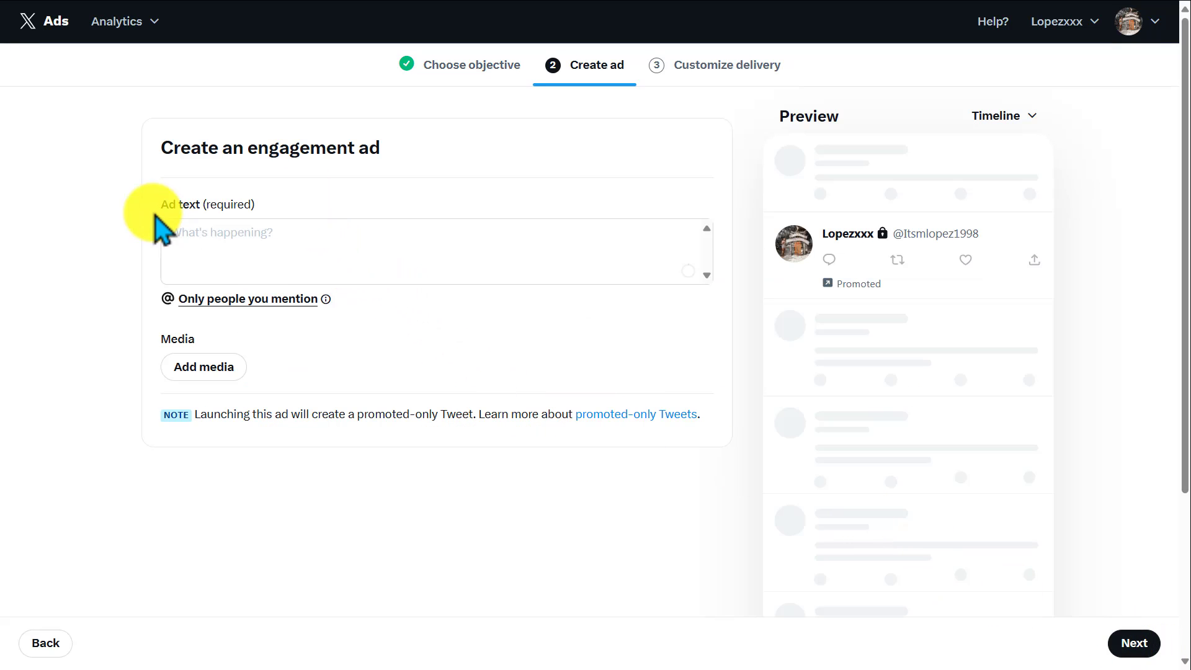
Enter 'Please click the link here!' as the engagement ad text.
left_click_drag(158, 207, 307, 228)
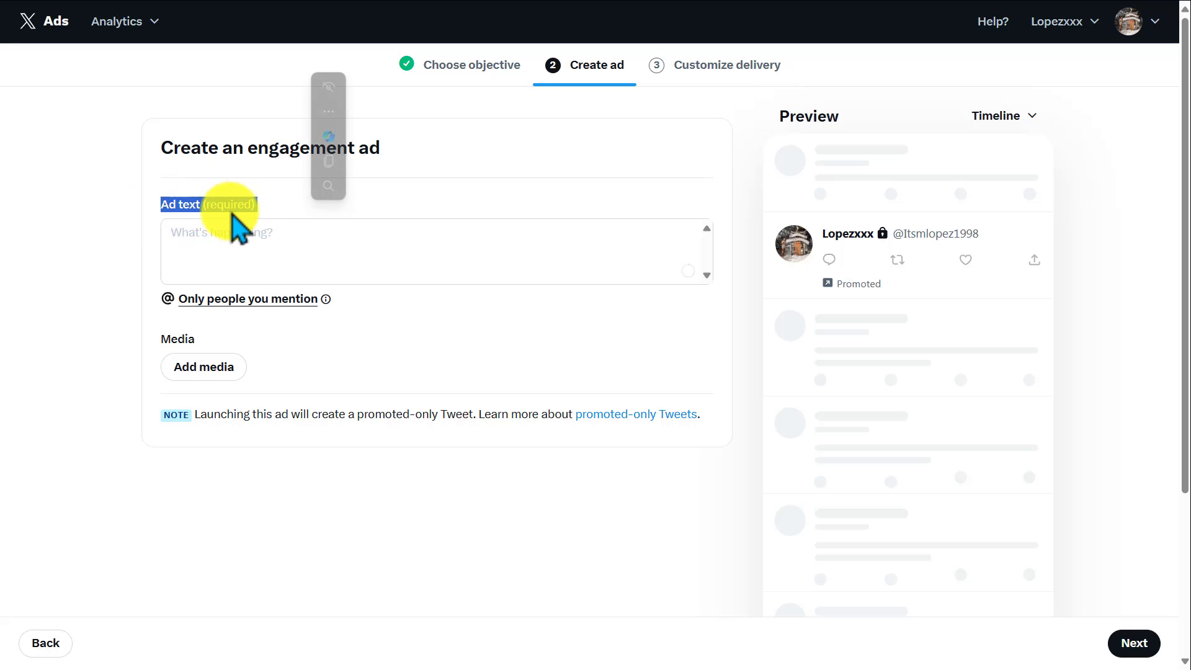
left_click(237, 232)
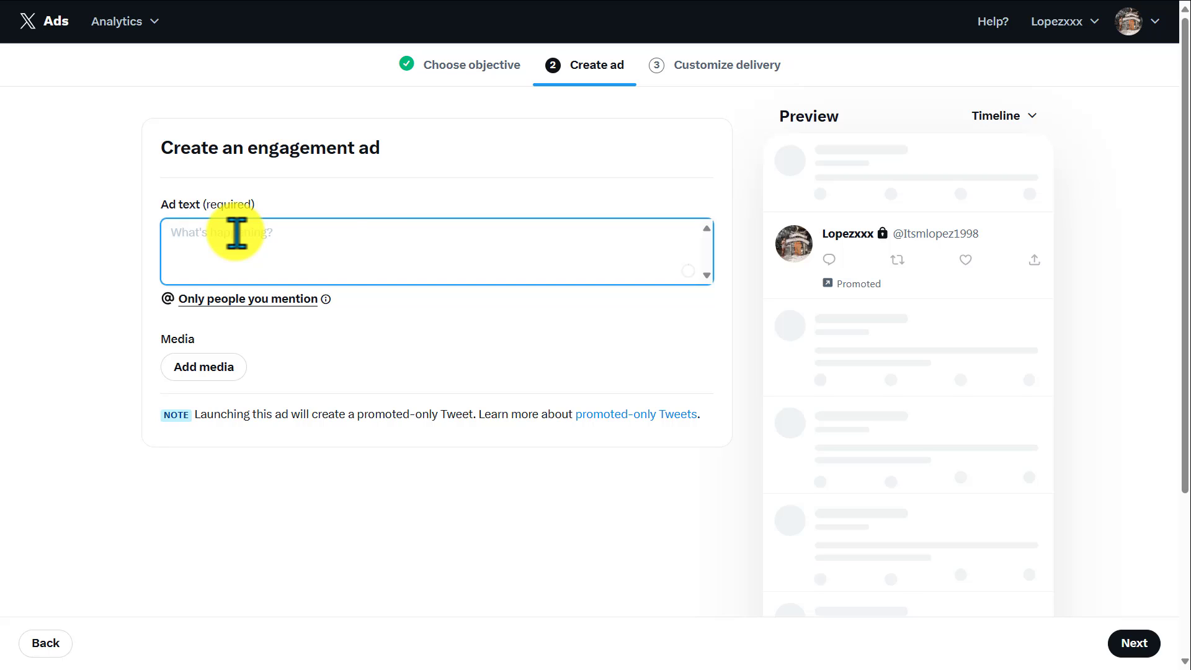
type("Please")
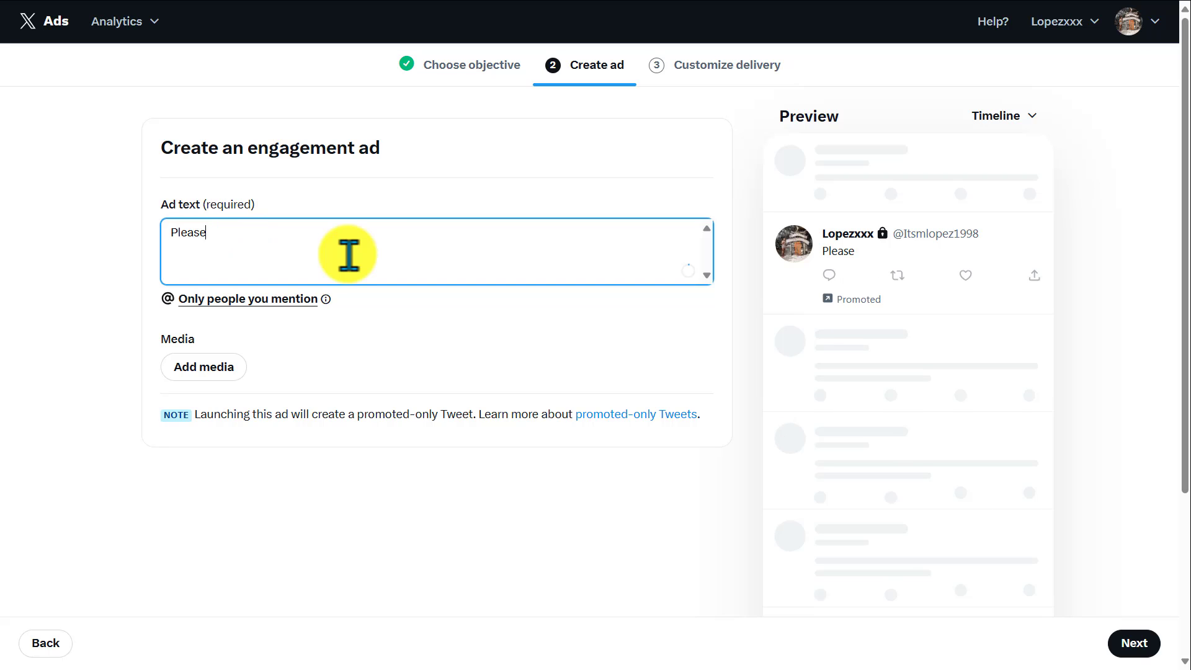
type(" click the link here")
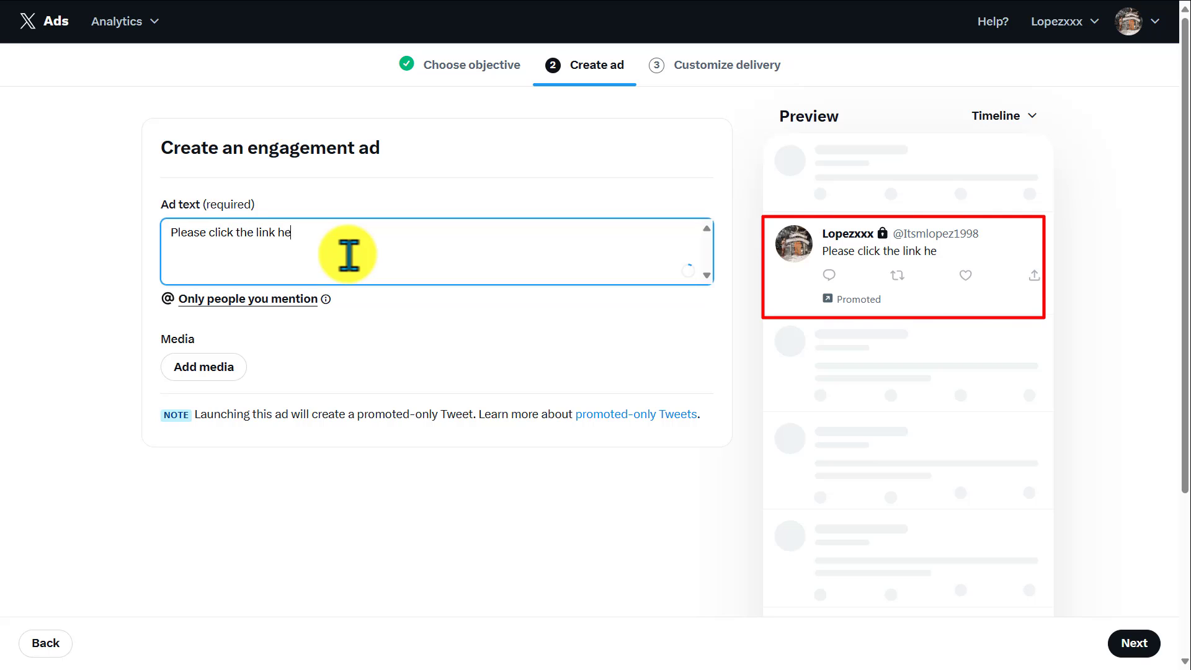
type("!")
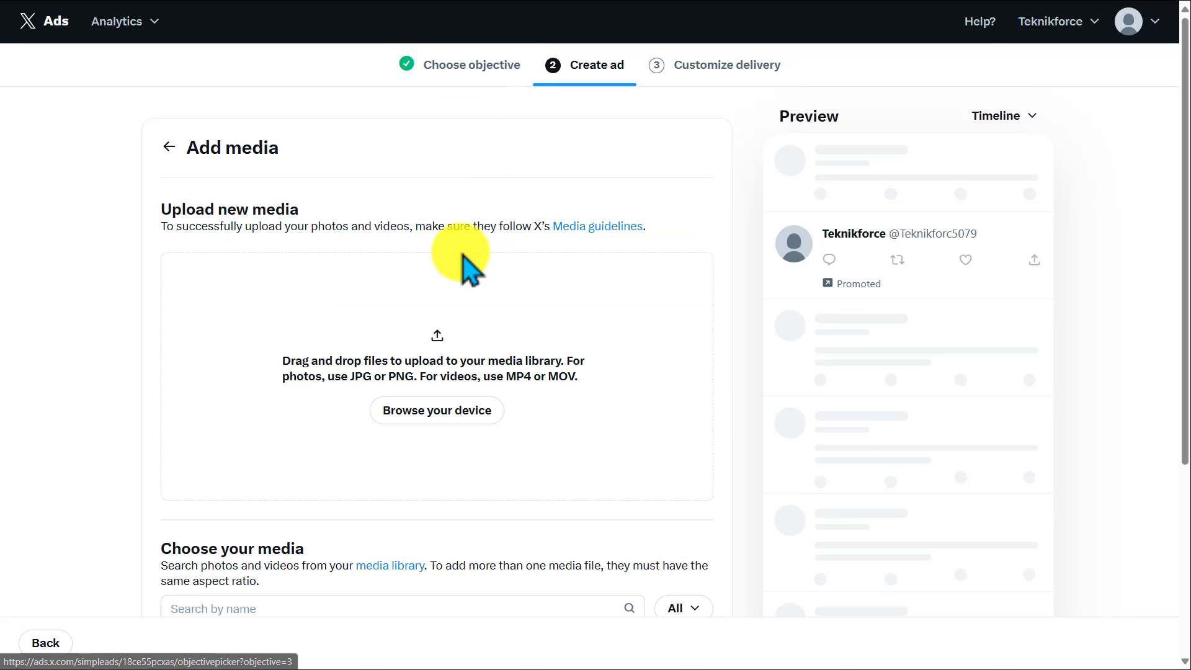
Upload the dog photo, crop it 1:1, select it in the Media library and confirm.
left_click(465, 418)
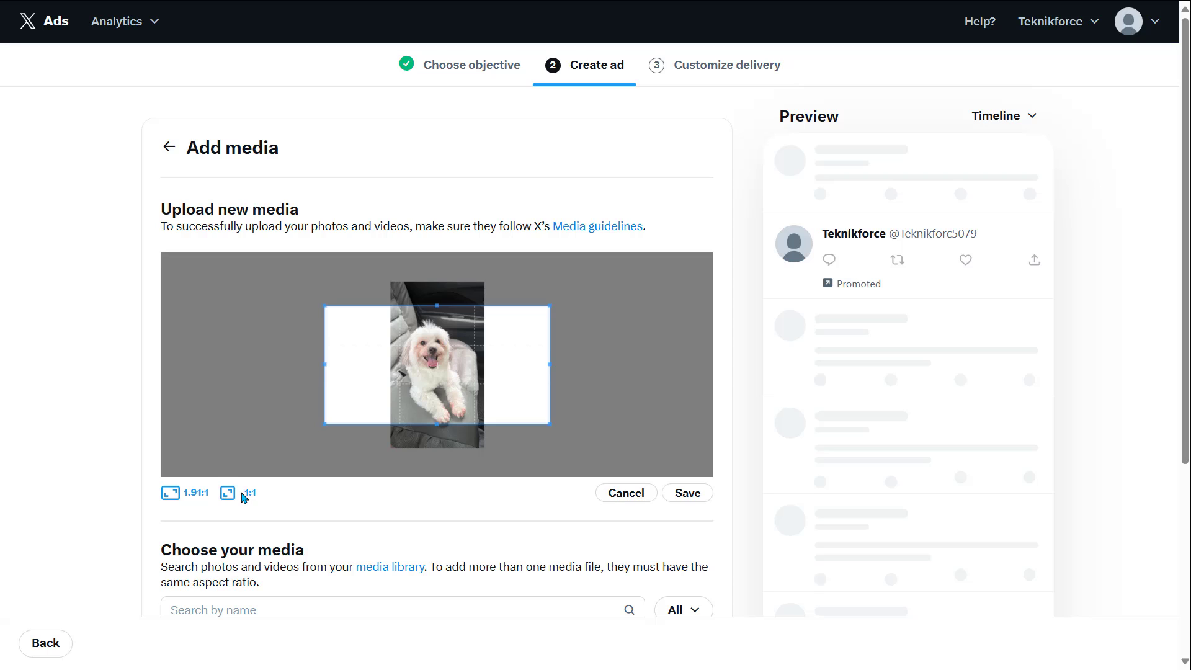
left_click(243, 496)
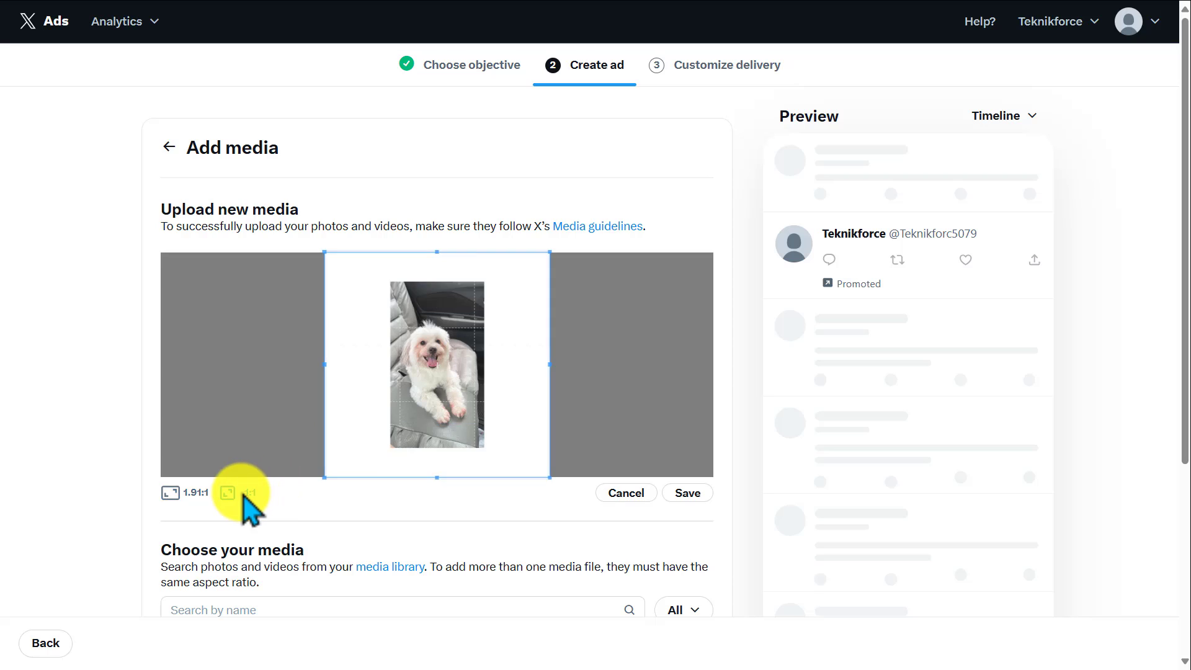
left_click(687, 493)
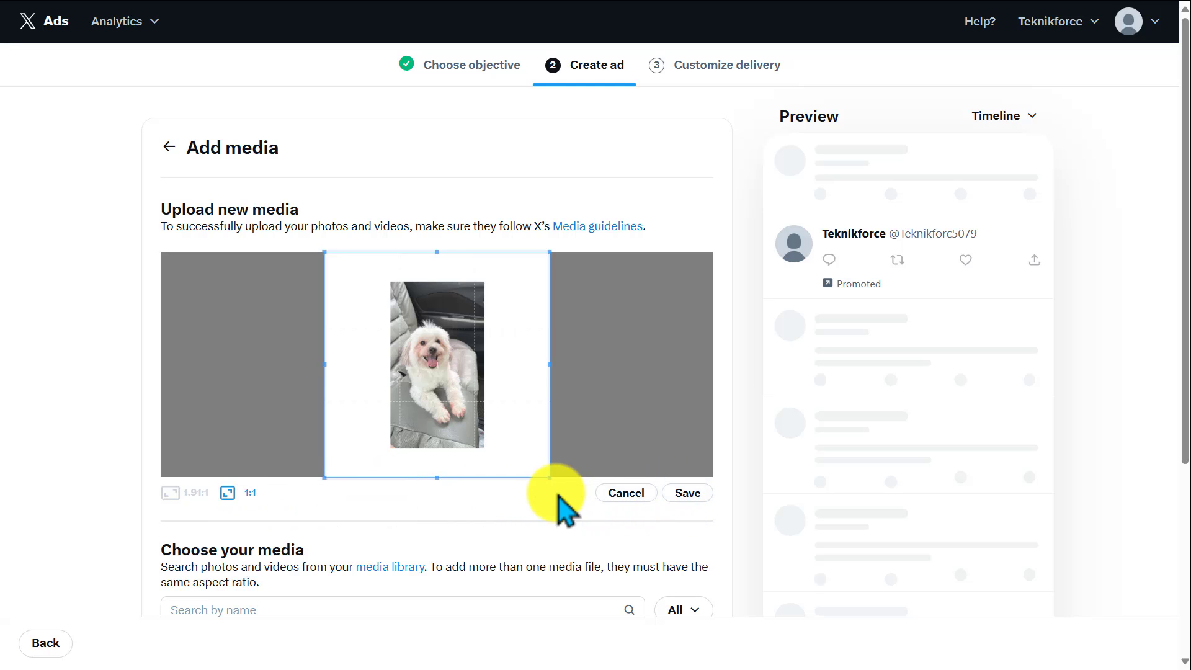
scroll(565, 506, "down", 4)
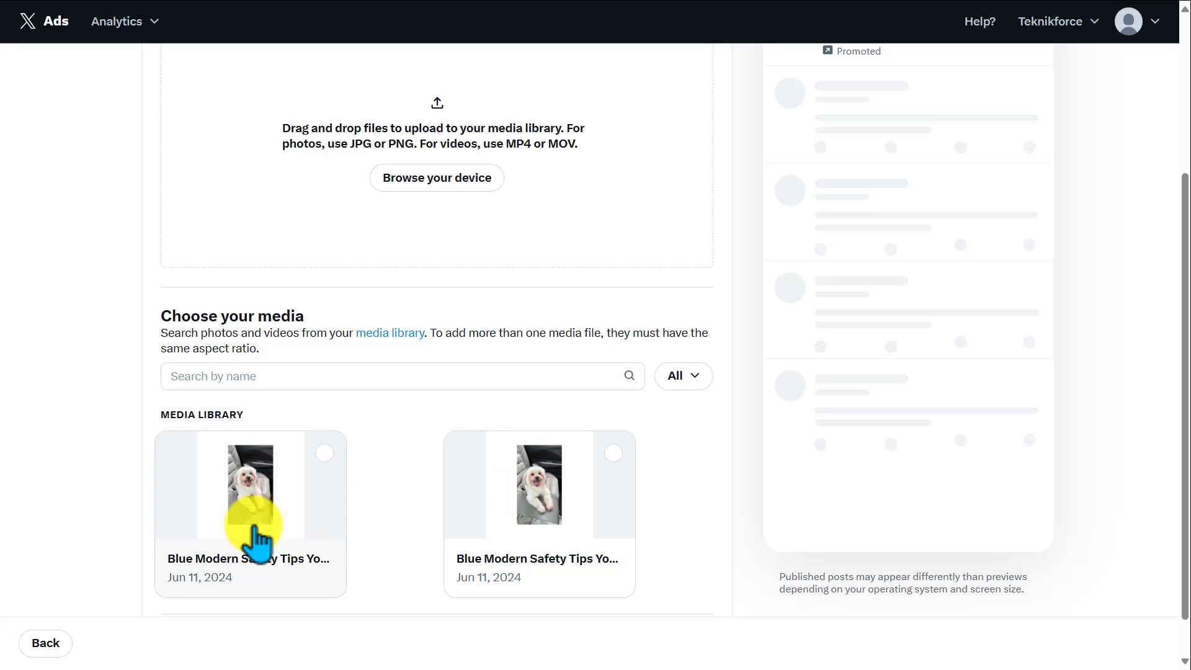
left_click(328, 482)
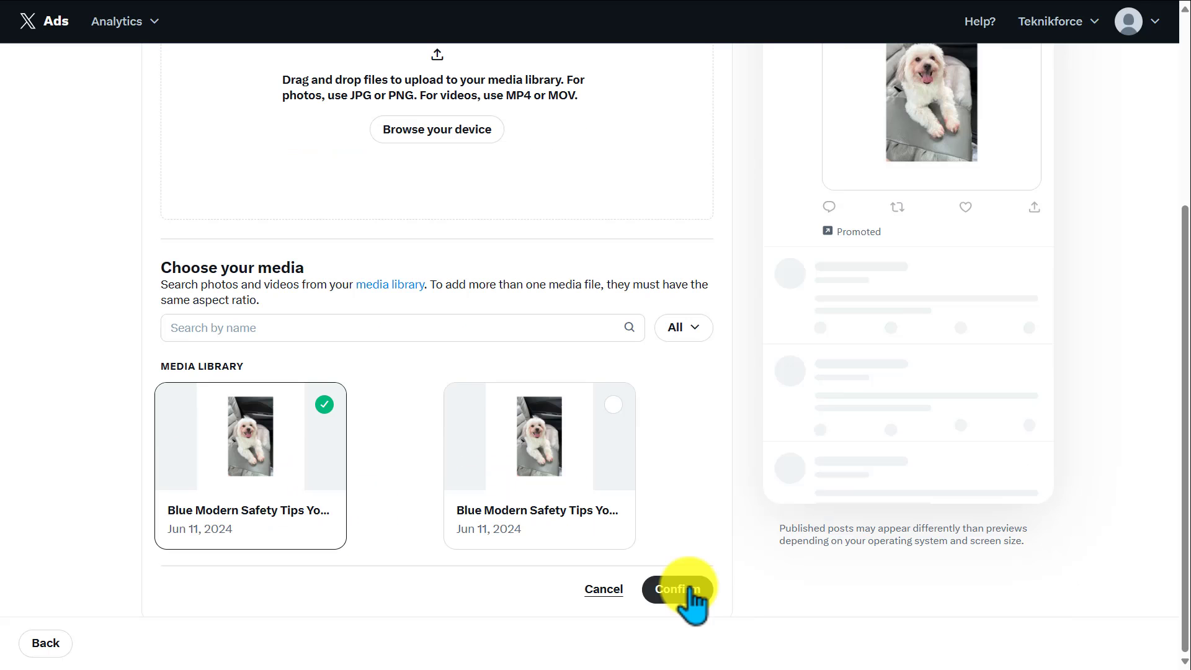
left_click(691, 593)
left_click(1149, 645)
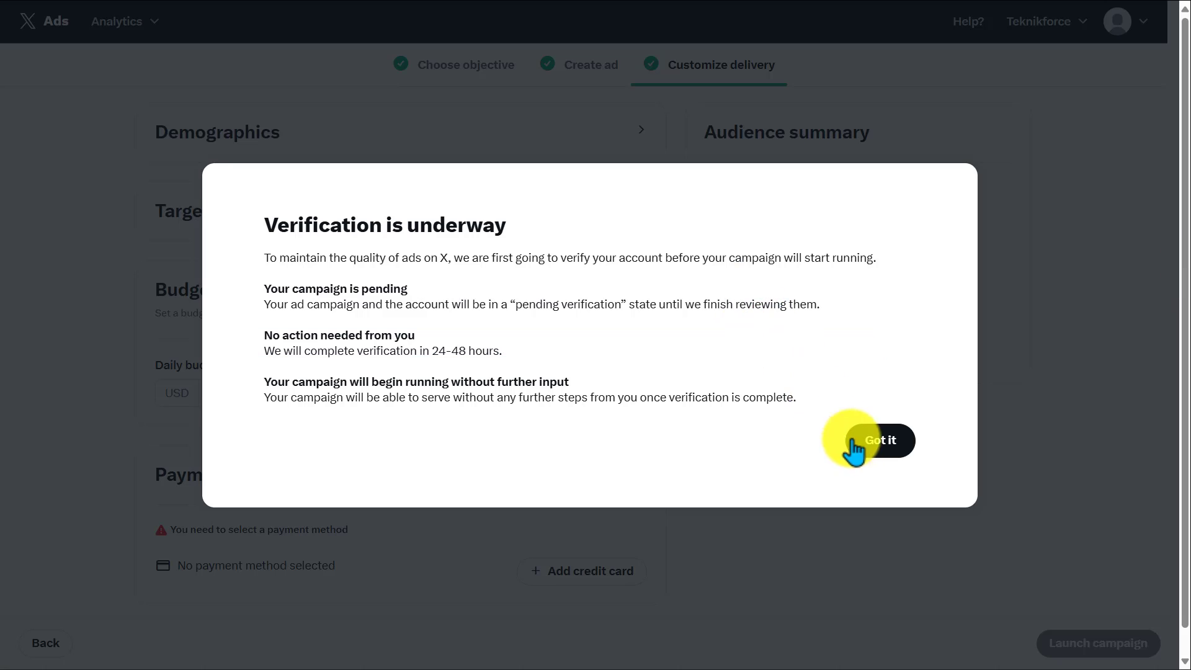
Dismiss the verification notice, set age range 13 and up, and target Australia instead of United States.
left_click(879, 443)
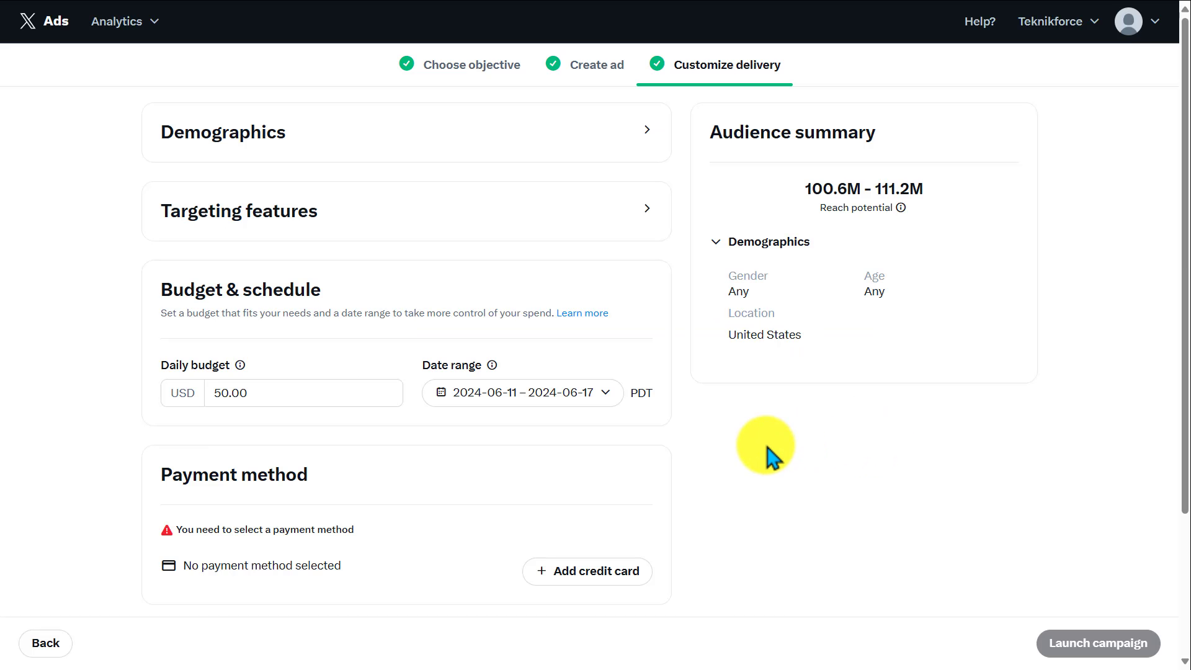
left_click(557, 140)
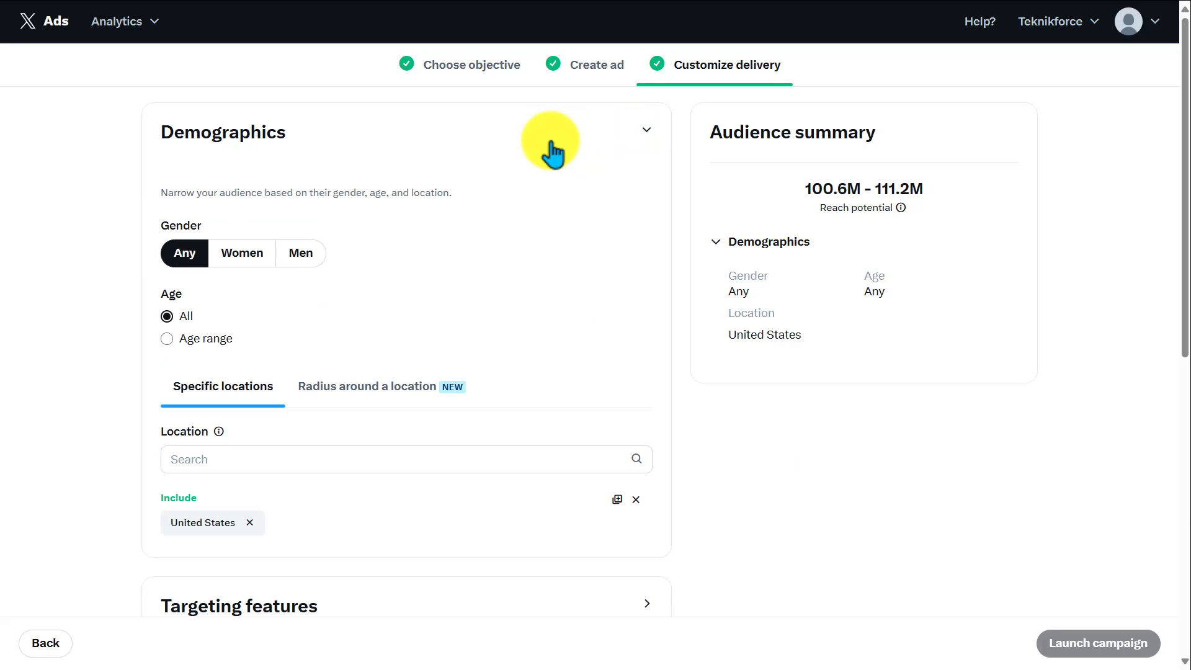
double_click(242, 231)
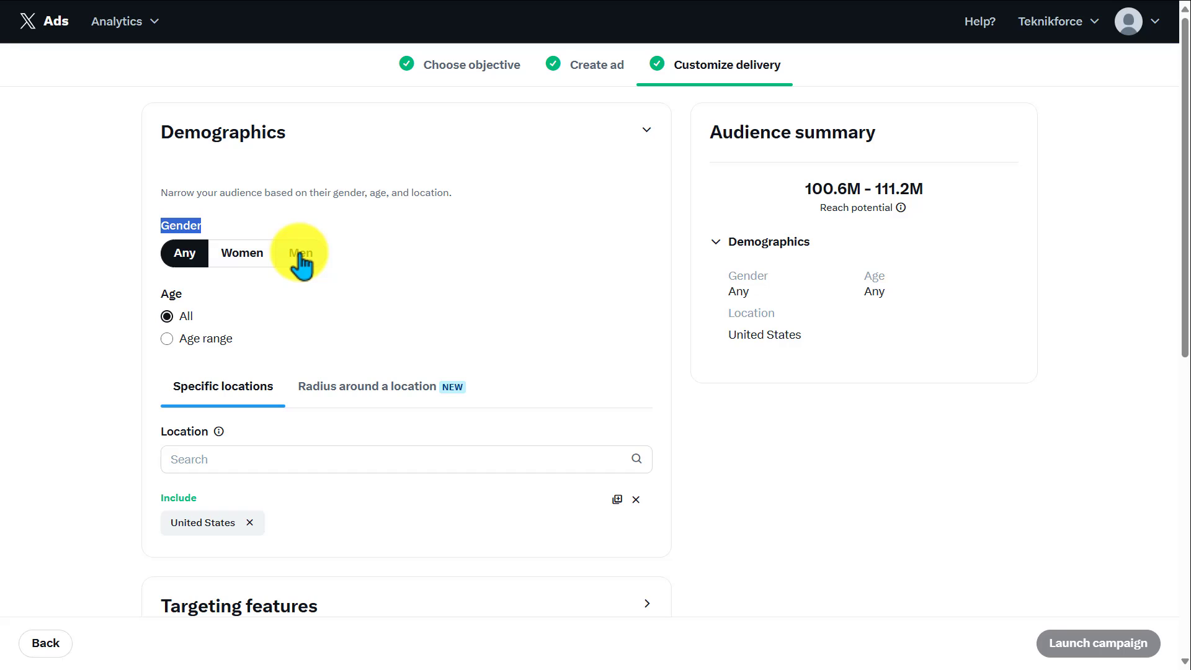
left_click(197, 338)
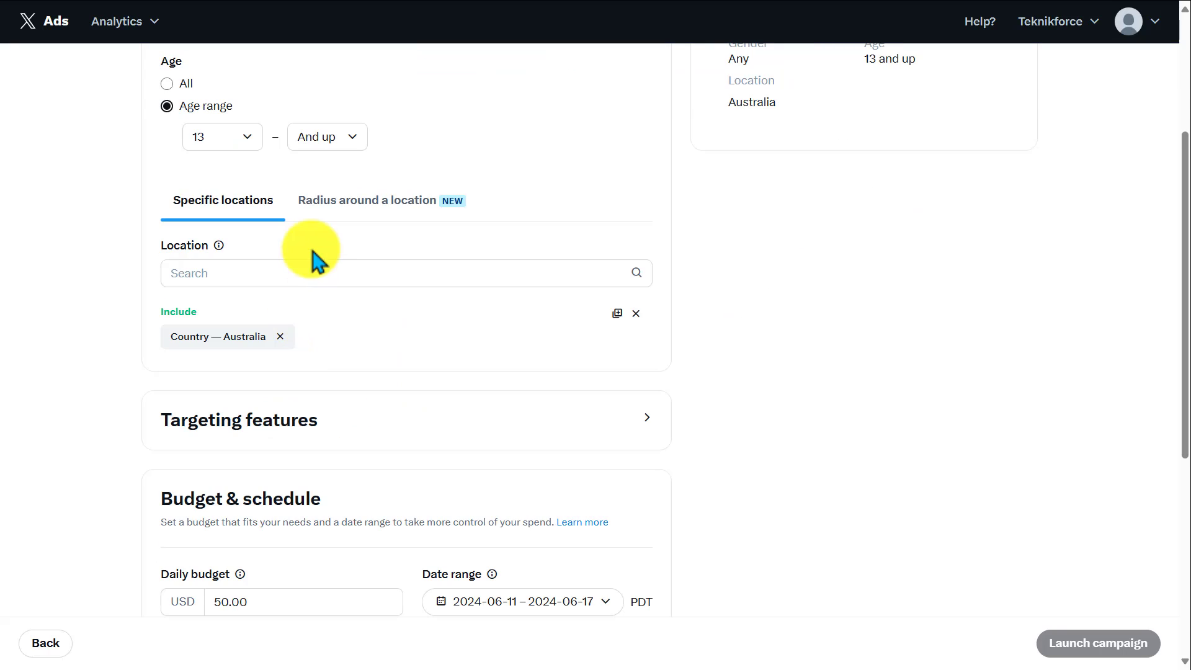
left_click(304, 272)
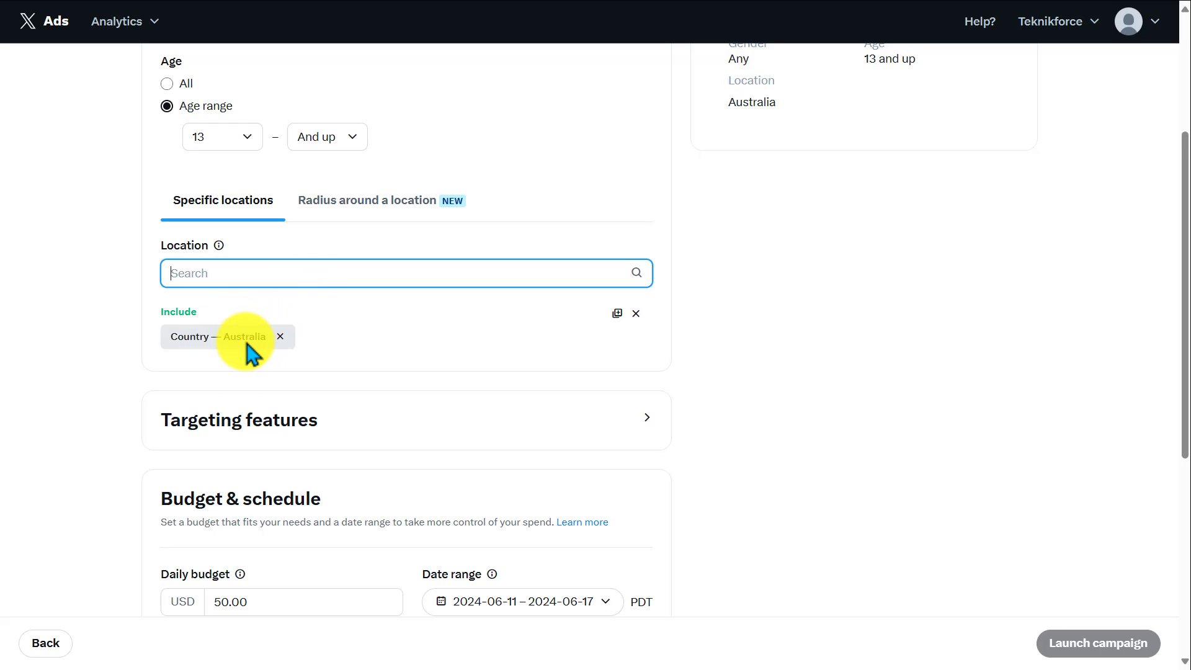
left_click(330, 429)
Tick iOS, Android and Desktop under Operating system targeting.
scroll(418, 391, "down", 5)
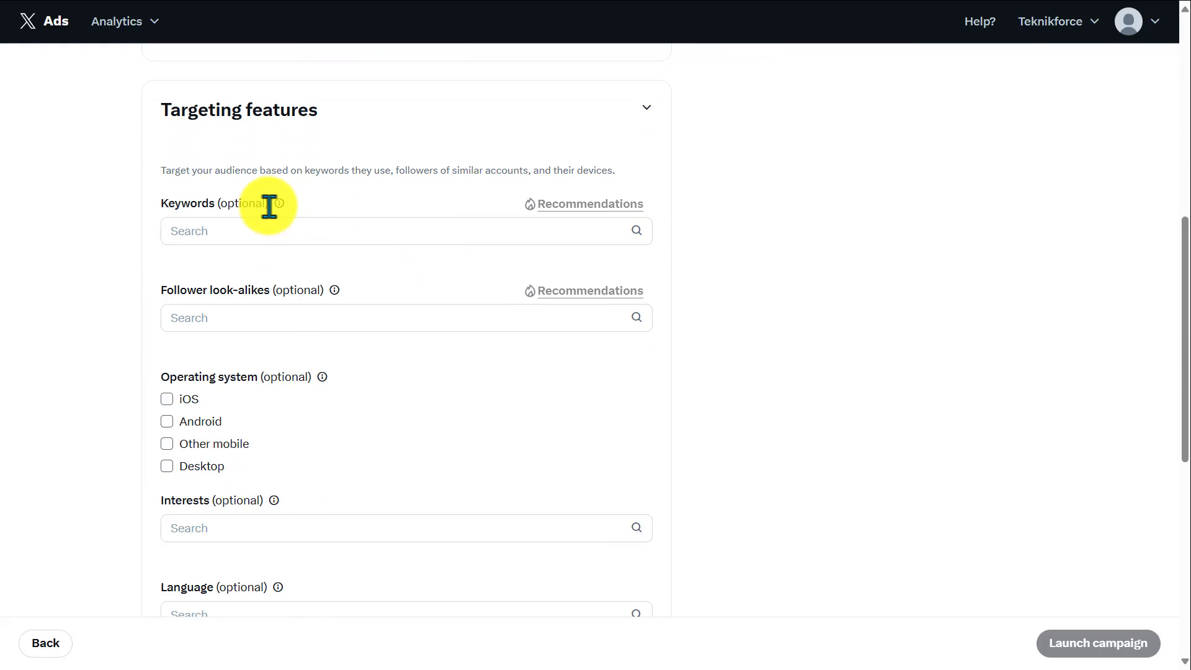
left_click_drag(273, 205, 160, 207)
left_click_drag(159, 289, 339, 289)
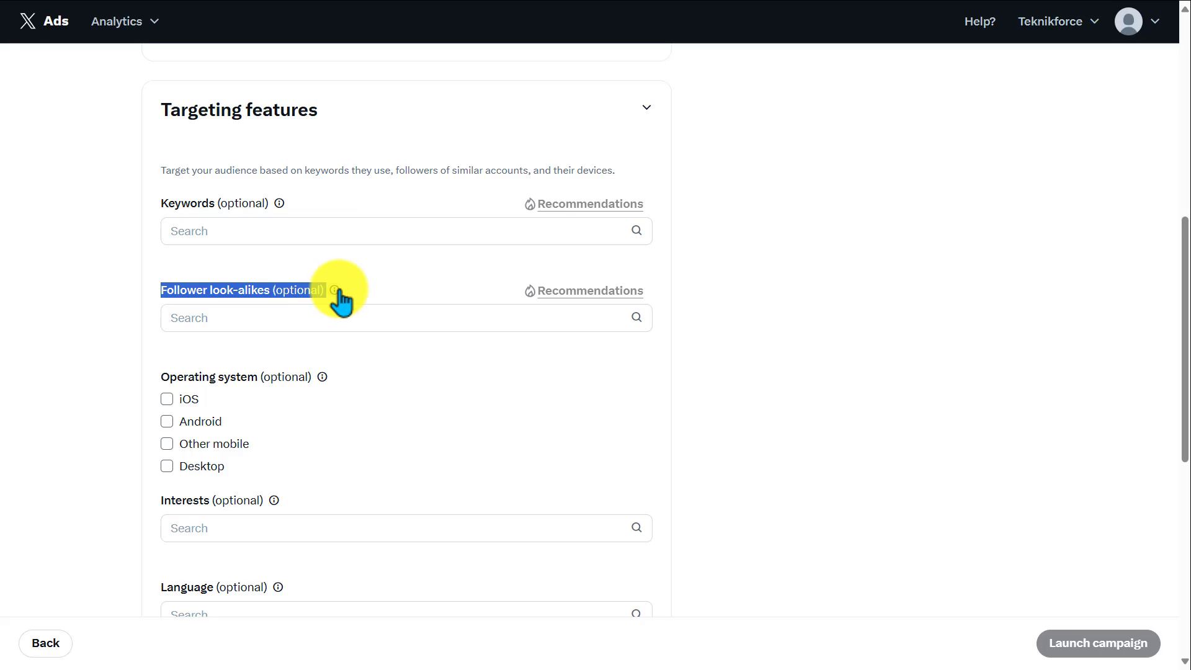
left_click(443, 277)
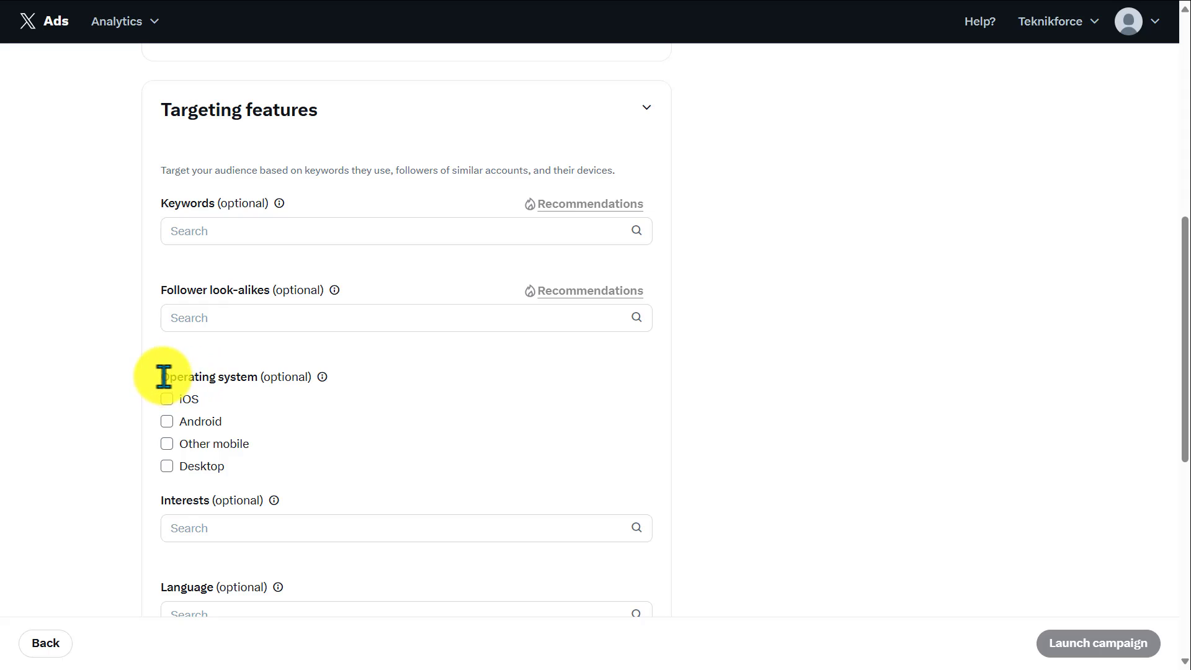
left_click_drag(164, 379, 258, 379)
left_click(167, 398)
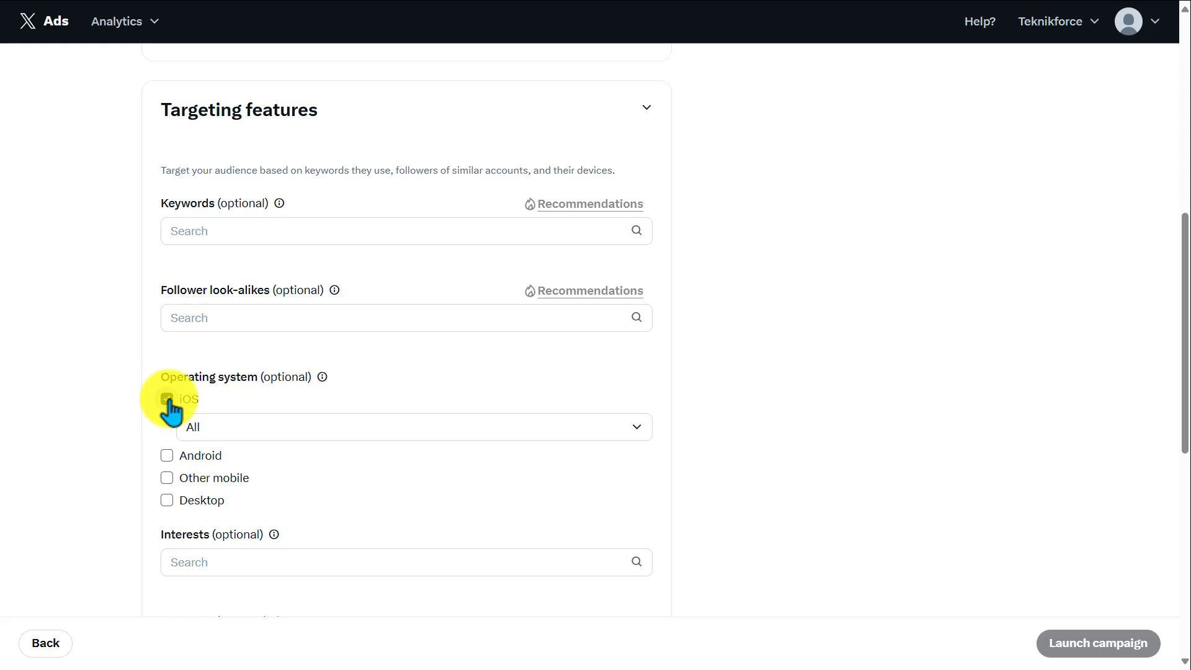
left_click(167, 457)
left_click(166, 534)
scroll(245, 212, "down", 6)
Browse the Interests and Language lists, closing both without selecting anything.
left_click(250, 207)
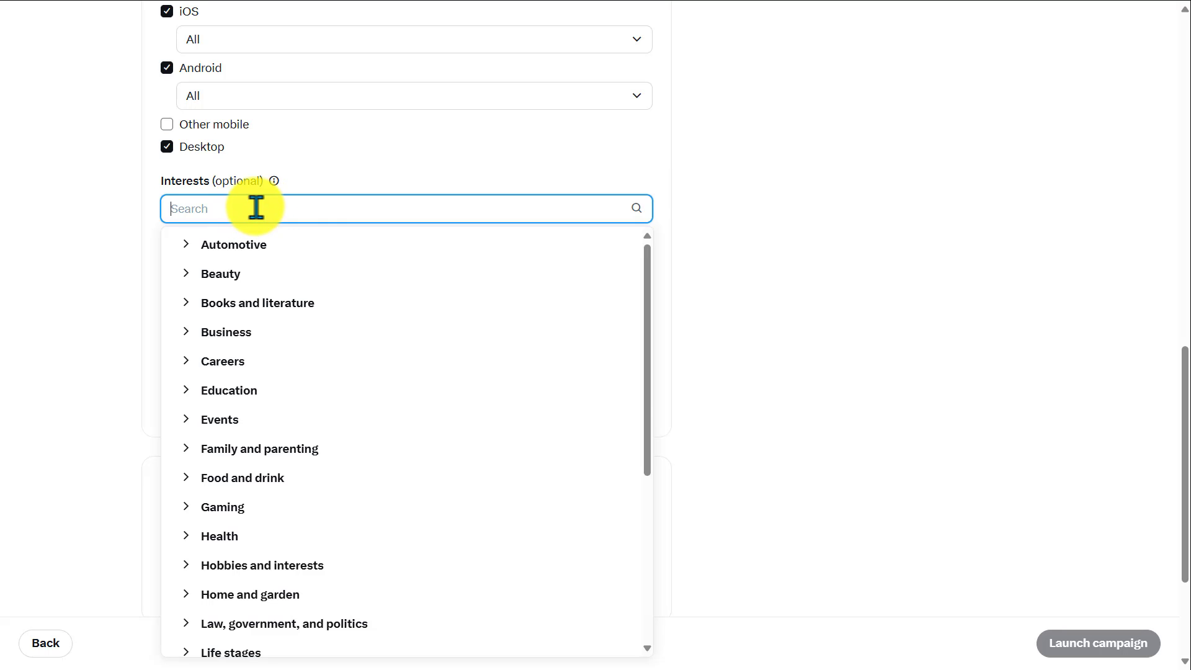
scroll(366, 285, "down", 5)
scroll(409, 317, "up", 5)
left_click(434, 324)
left_click(428, 302)
scroll(393, 372, "down", 10)
scroll(483, 474, "up", 5)
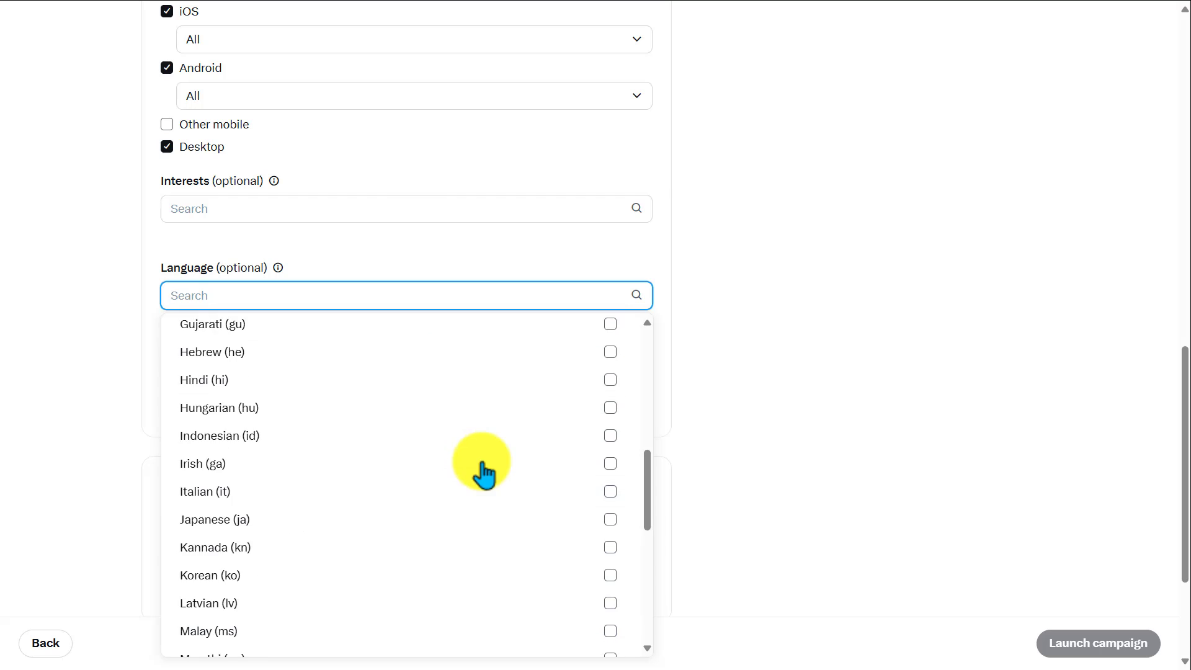
scroll(458, 470, "up", 5)
left_click(712, 337)
scroll(713, 337, "down", 3)
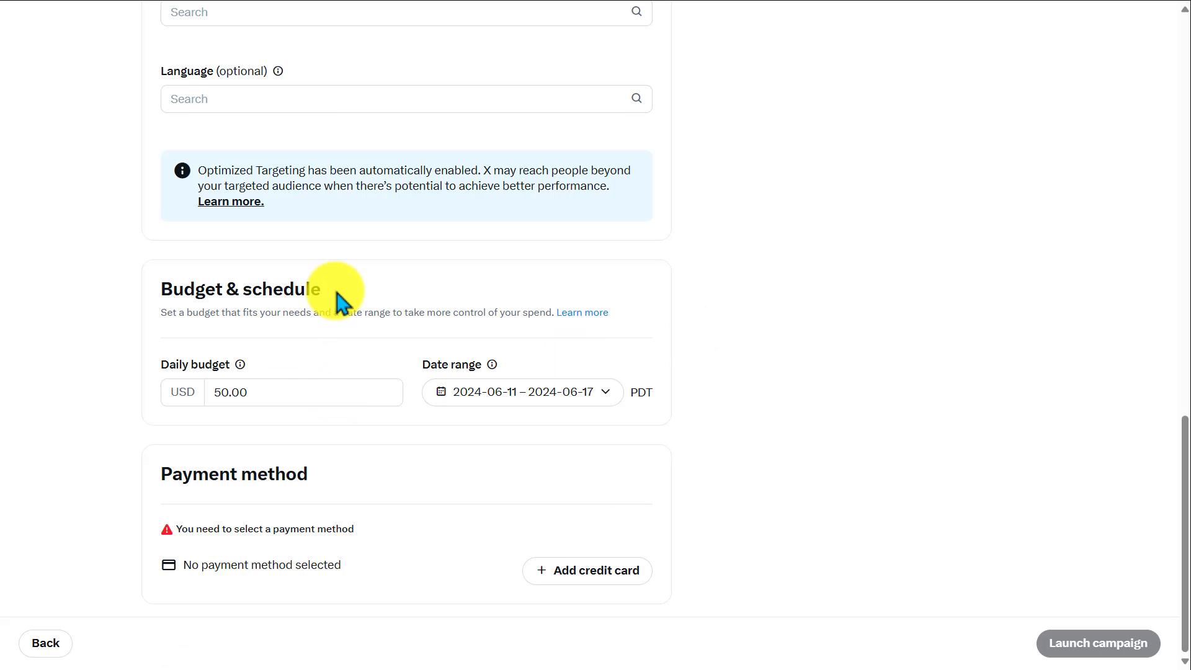
left_click_drag(340, 303, 165, 300)
Check the Date range calendar and close it, keeping the existing campaign dates.
left_click(591, 406)
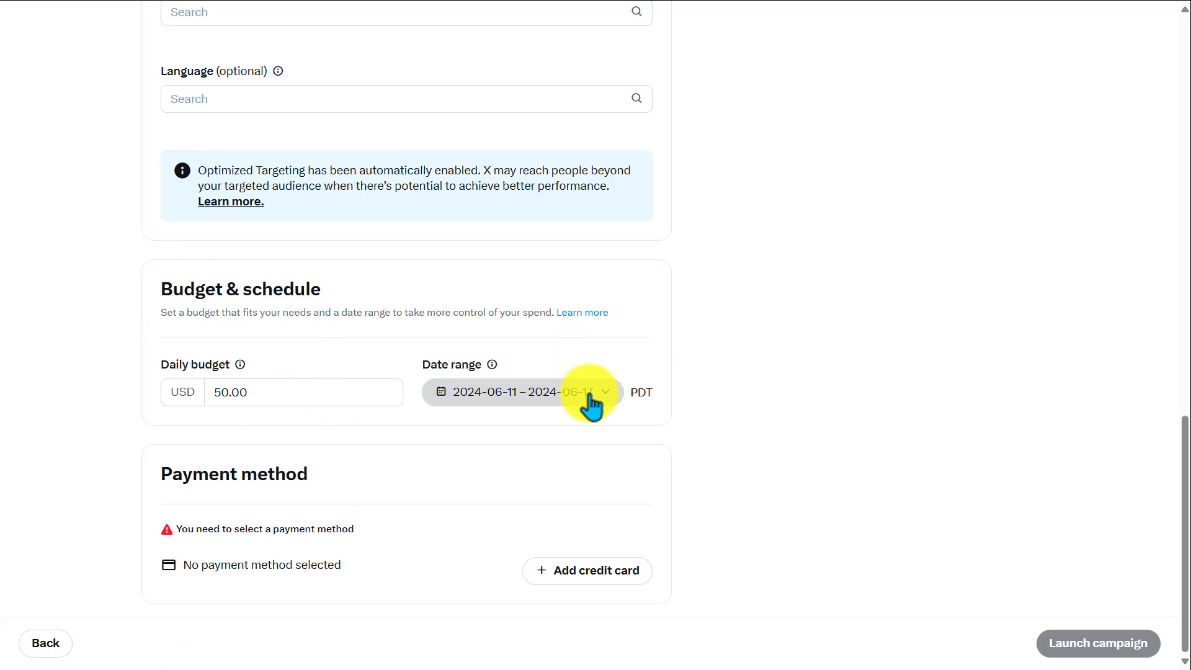
left_click(591, 406)
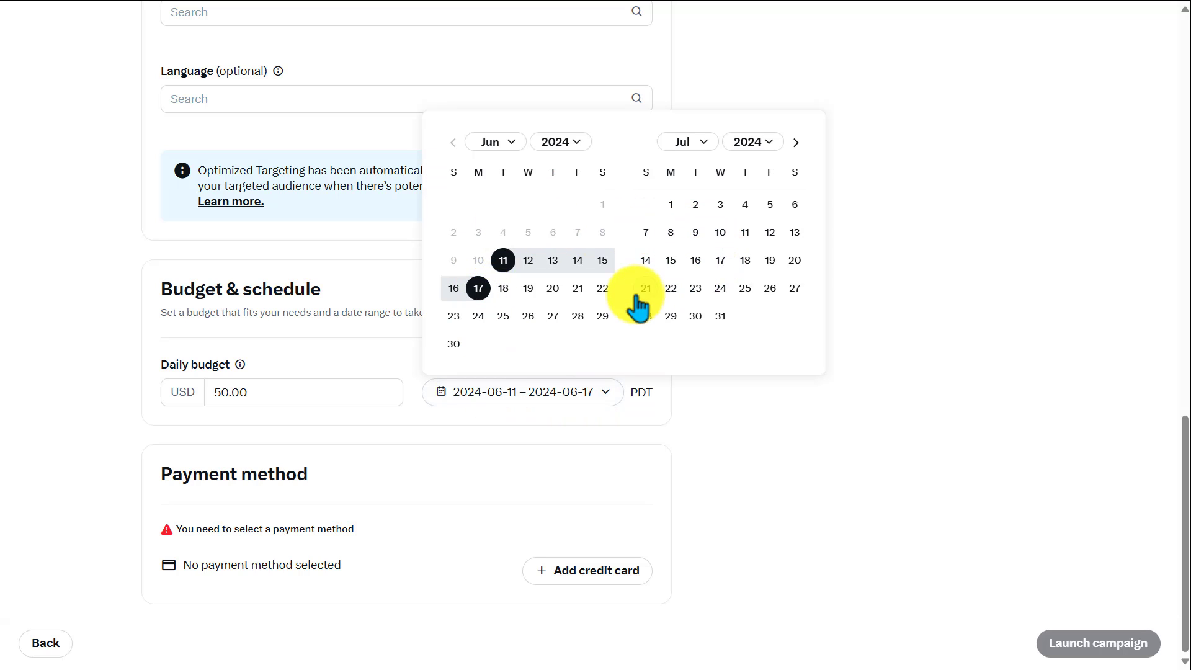
left_click(406, 397)
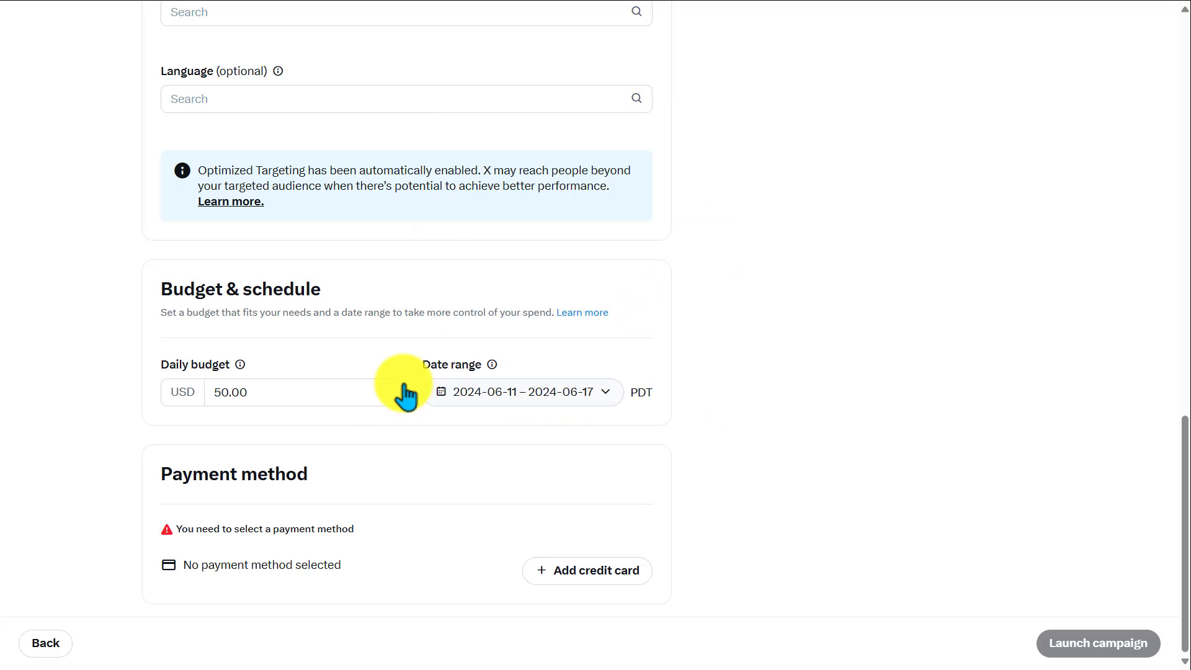
Keep the daily budget at 50.00 USD and bring up the Add a credit card form.
left_click(341, 389)
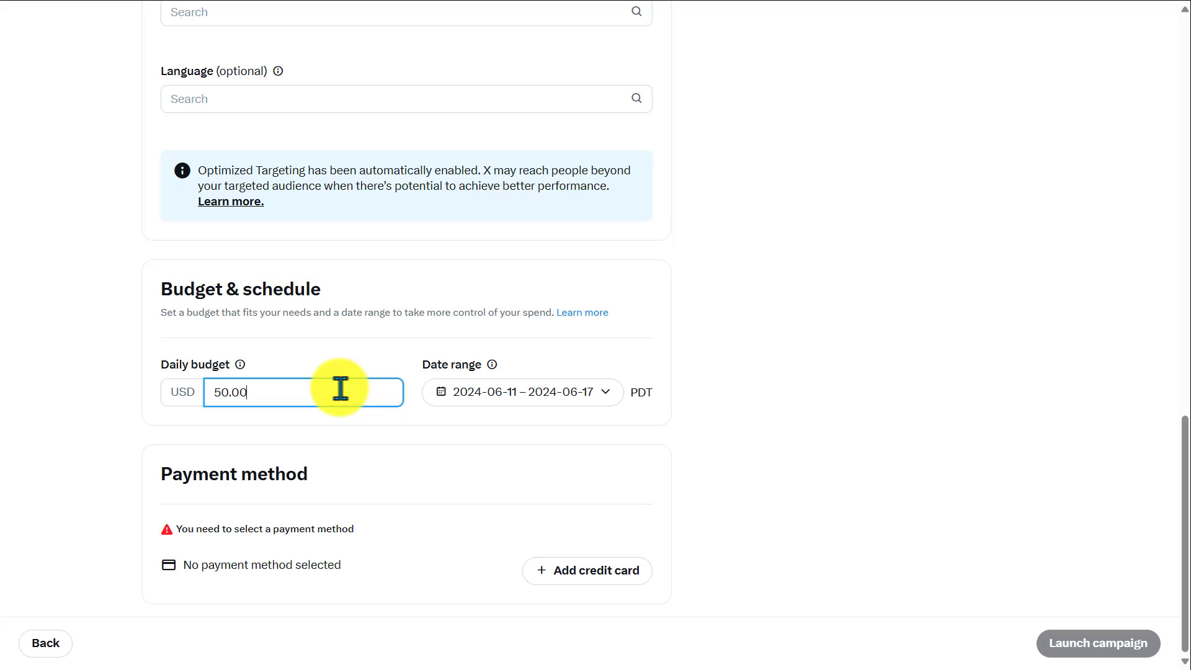
mouse_move(214, 391)
left_mouse_down()
mouse_move(245, 389)
mouse_move(205, 391)
left_mouse_up()
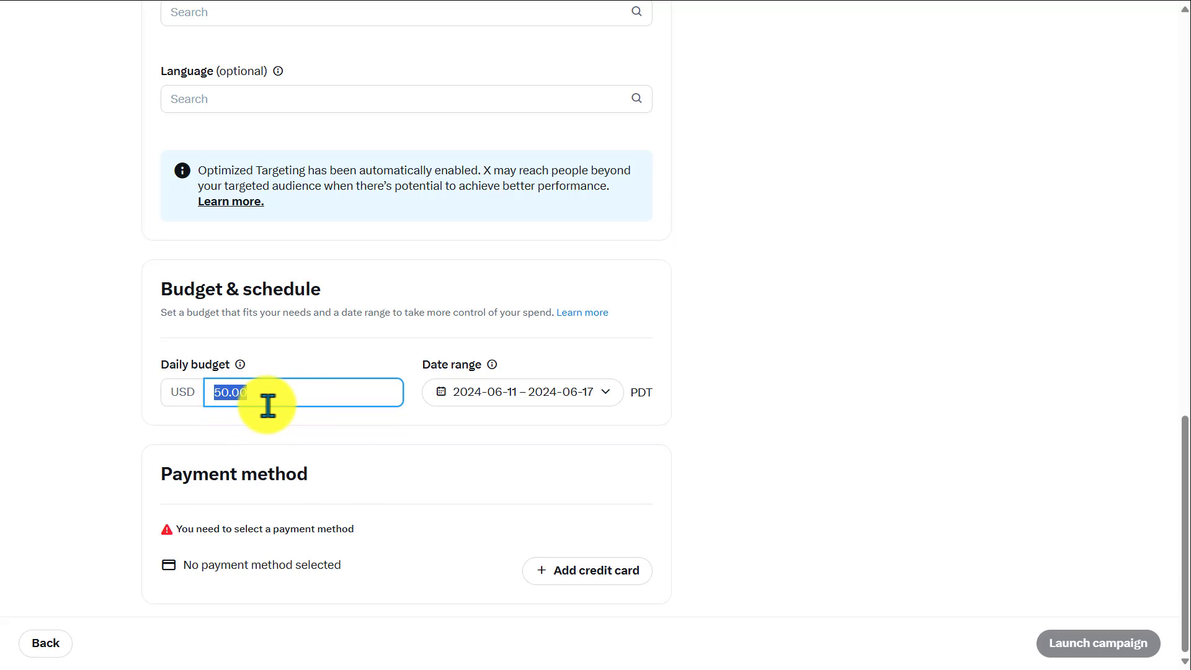
left_click(350, 469)
left_click_drag(154, 474, 335, 490)
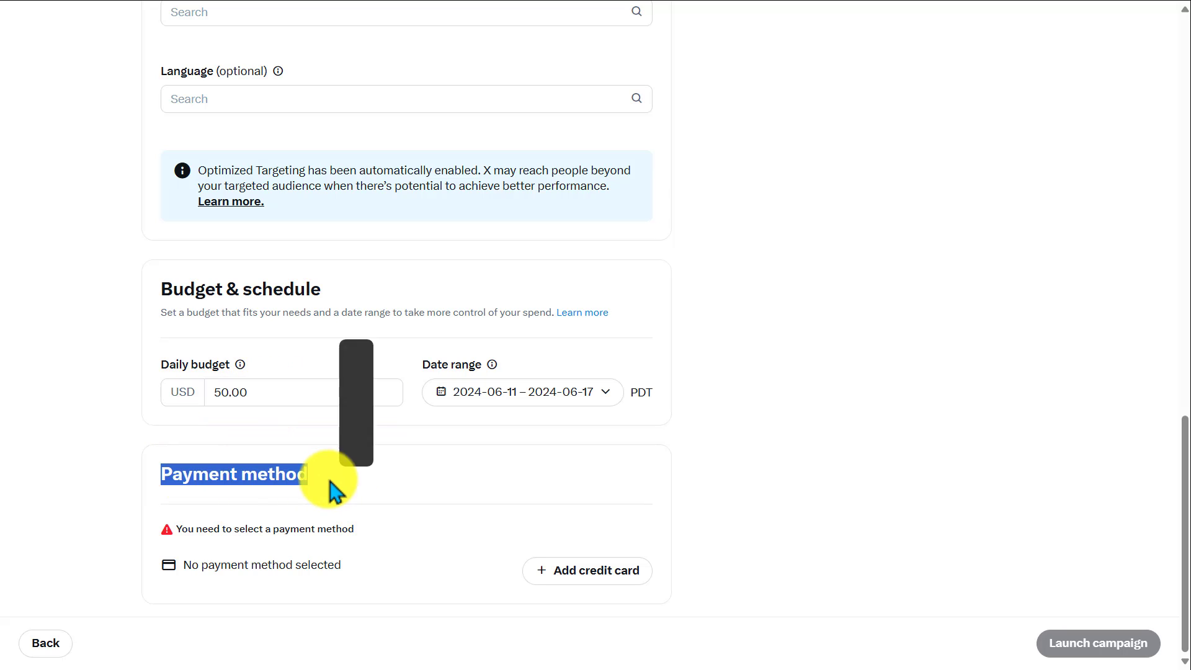
left_click(579, 568)
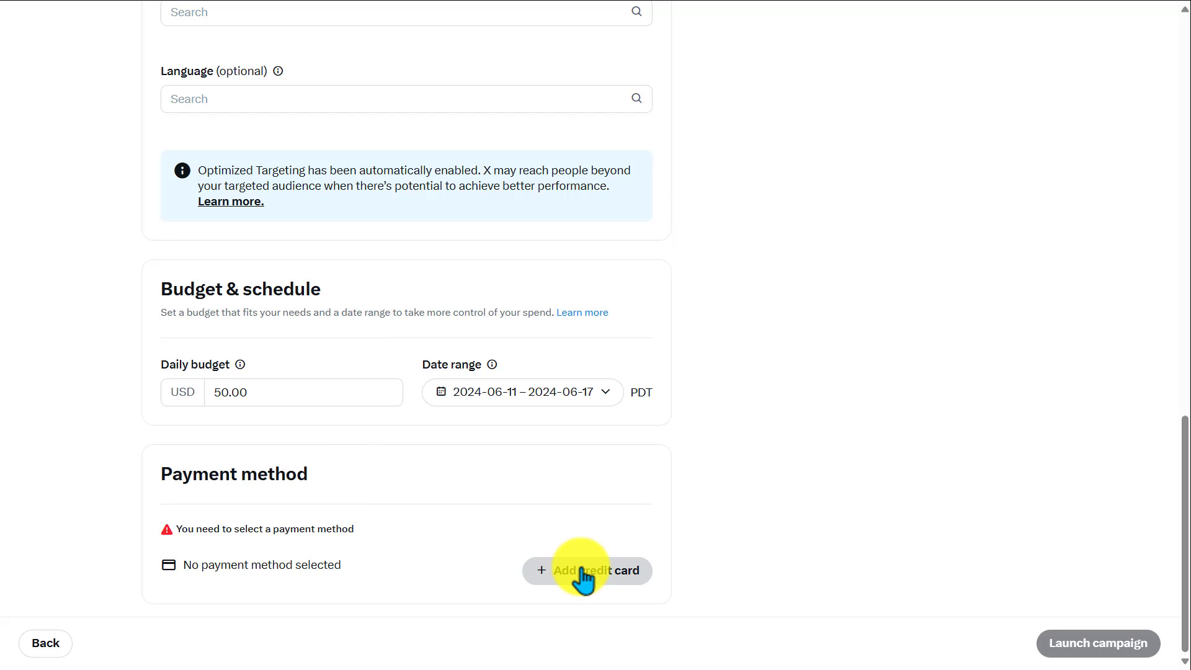
left_click(588, 386)
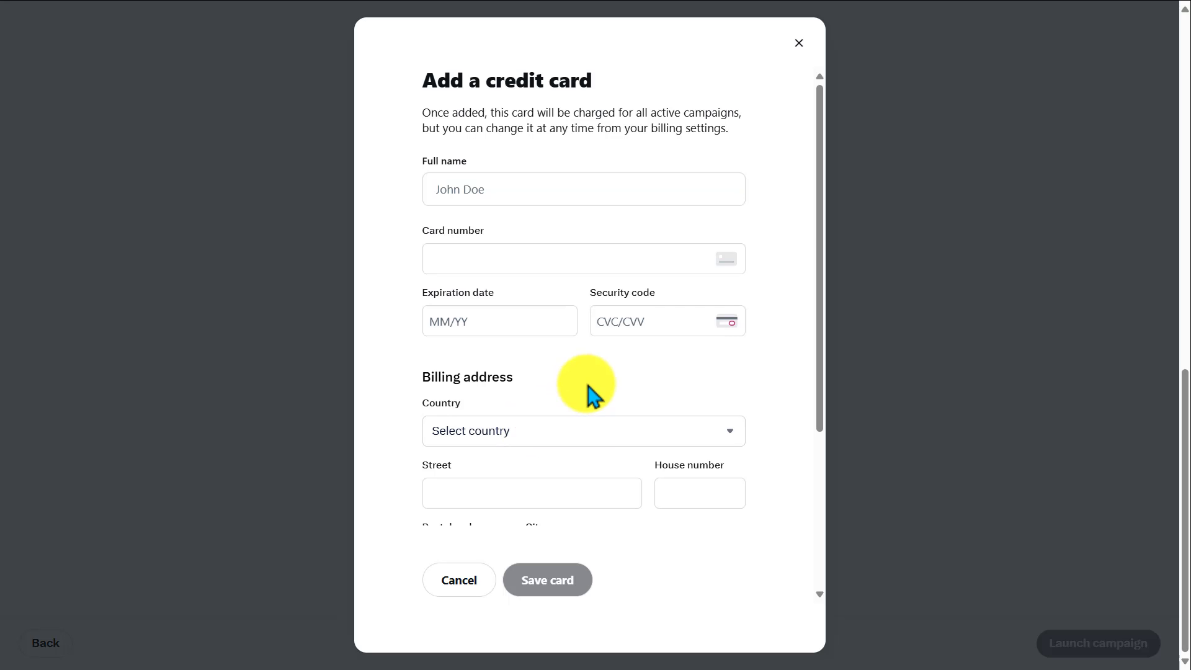
Dismiss the Add a credit card dialog without saving any card, then view the AdPlify homepage.
scroll(606, 399, "down", 4)
scroll(697, 411, "up", 4)
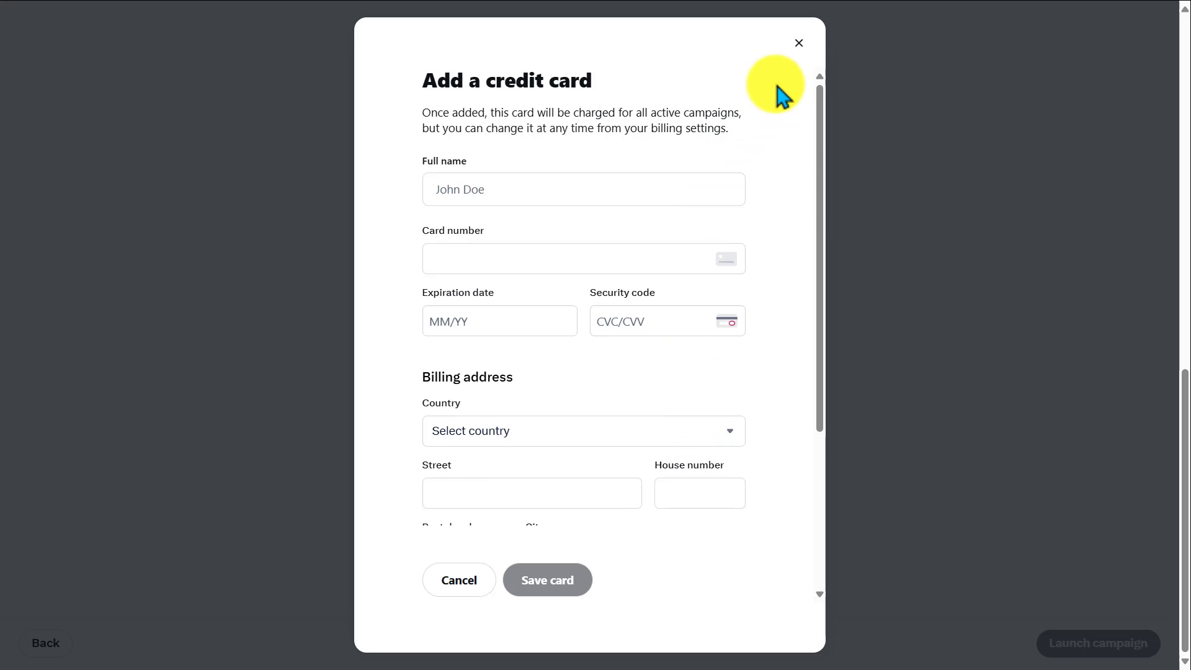
left_click(799, 43)
scroll(646, 341, "up", 10)
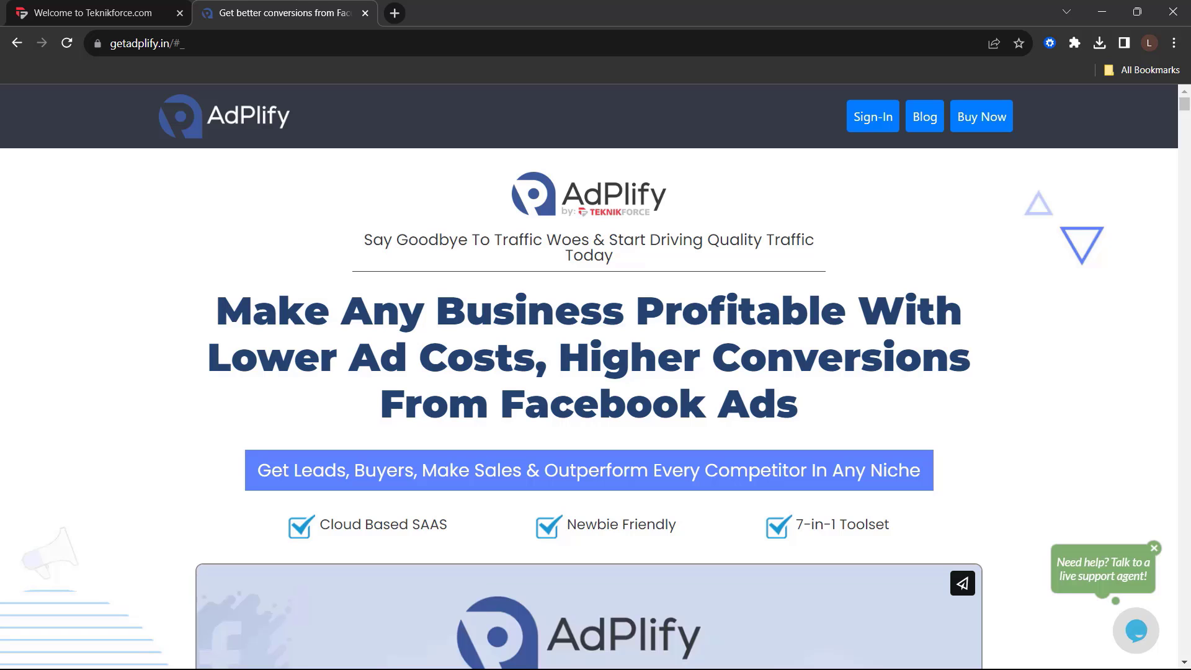
scroll(527, 518, "down", 10)
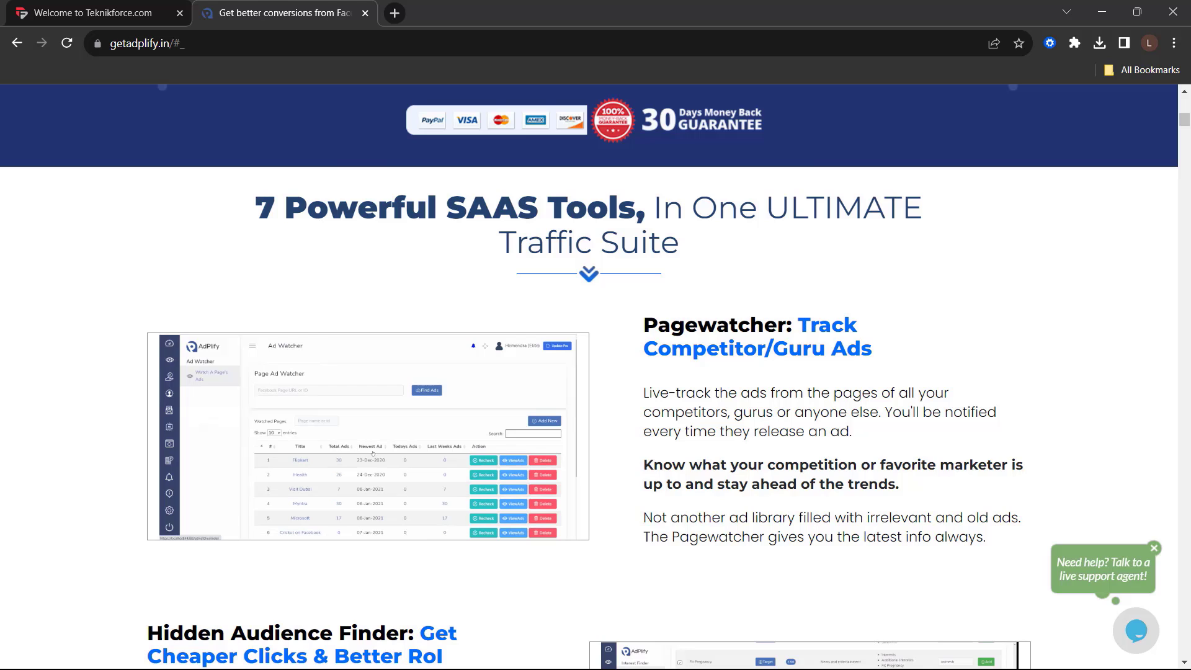
scroll(595, 373, "down", 6)
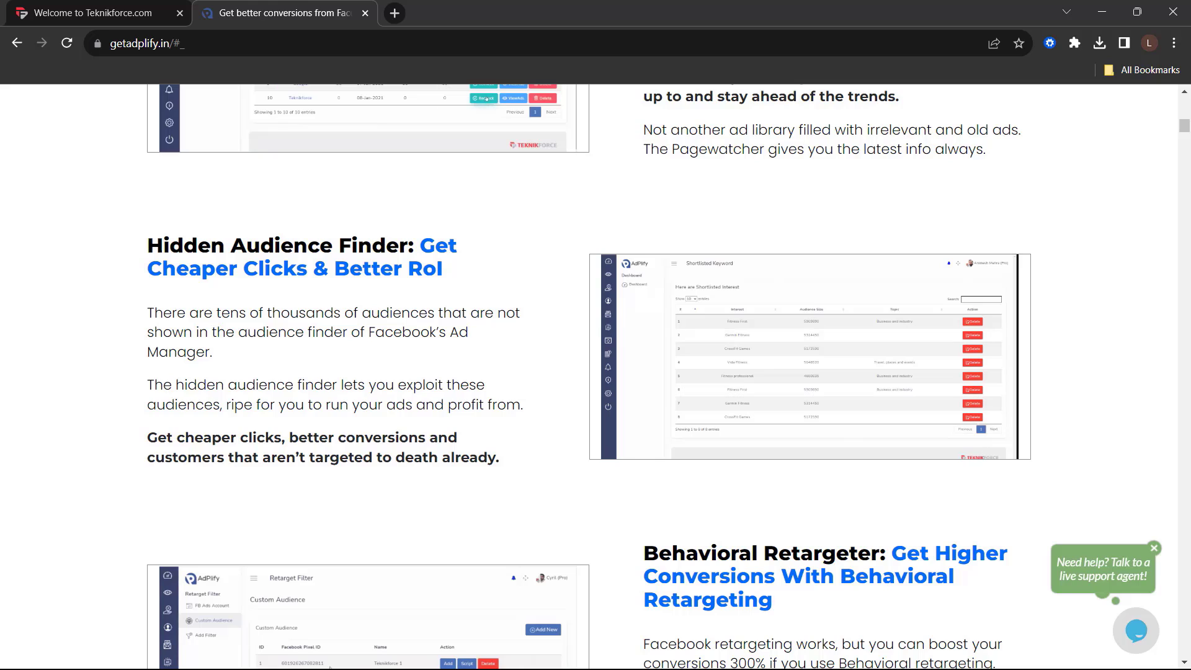
scroll(596, 373, "down", 5)
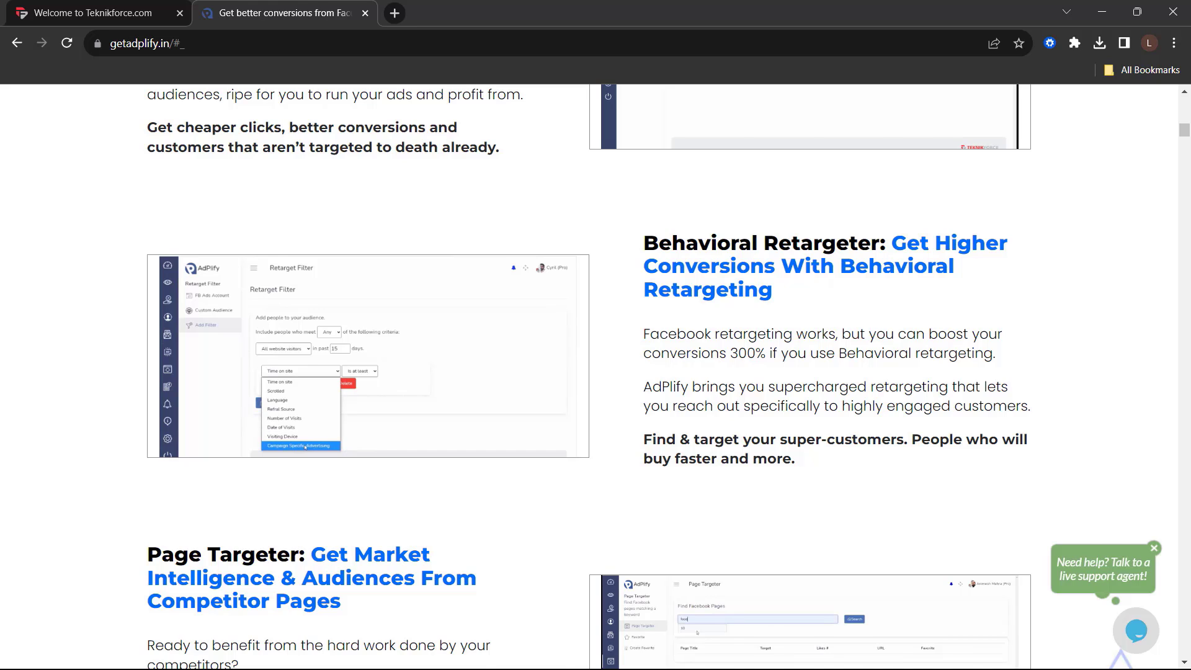
scroll(595, 372, "down", 5)
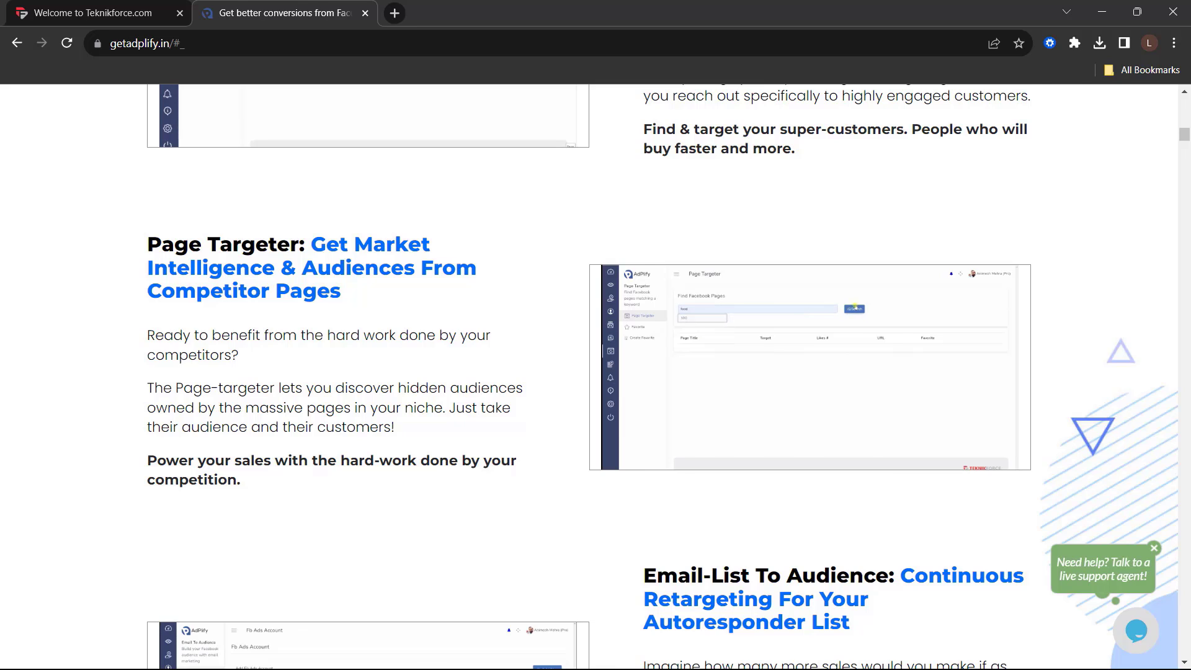
scroll(596, 373, "down", 6)
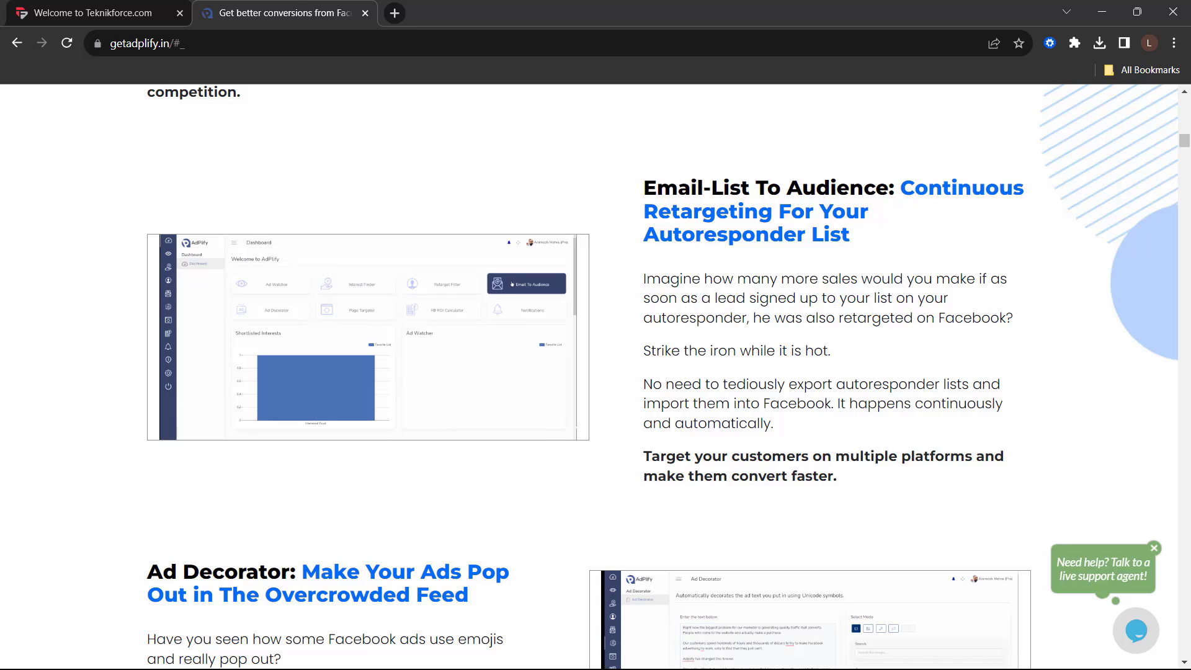
scroll(596, 372, "down", 7)
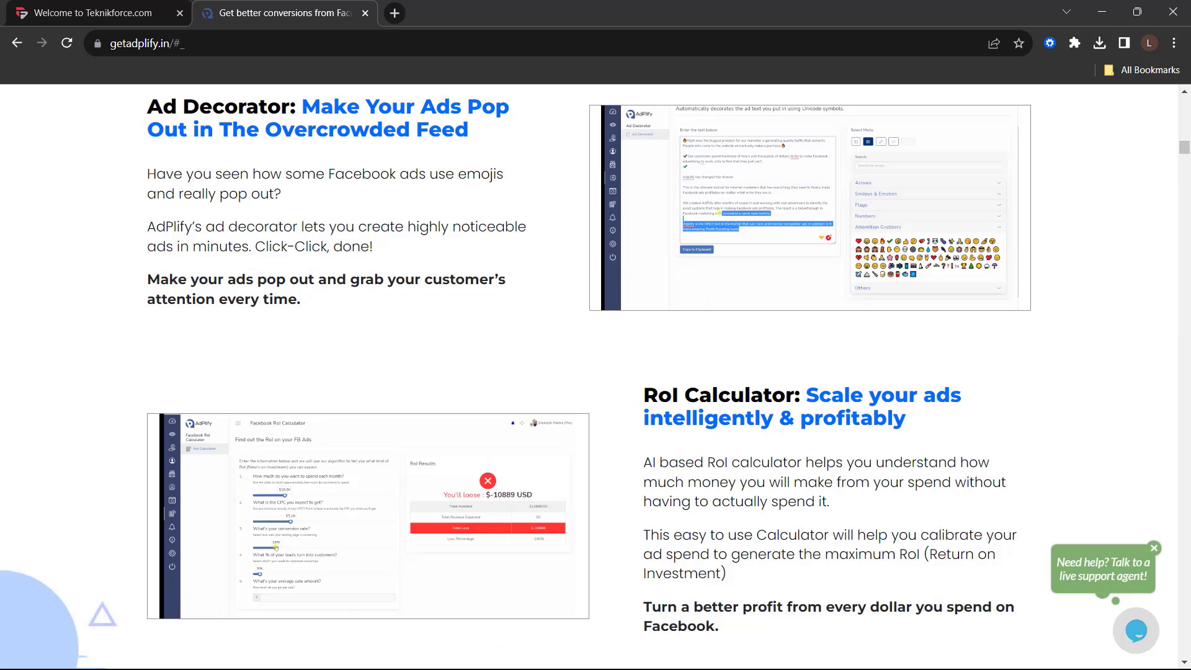
scroll(595, 372, "down", 4)
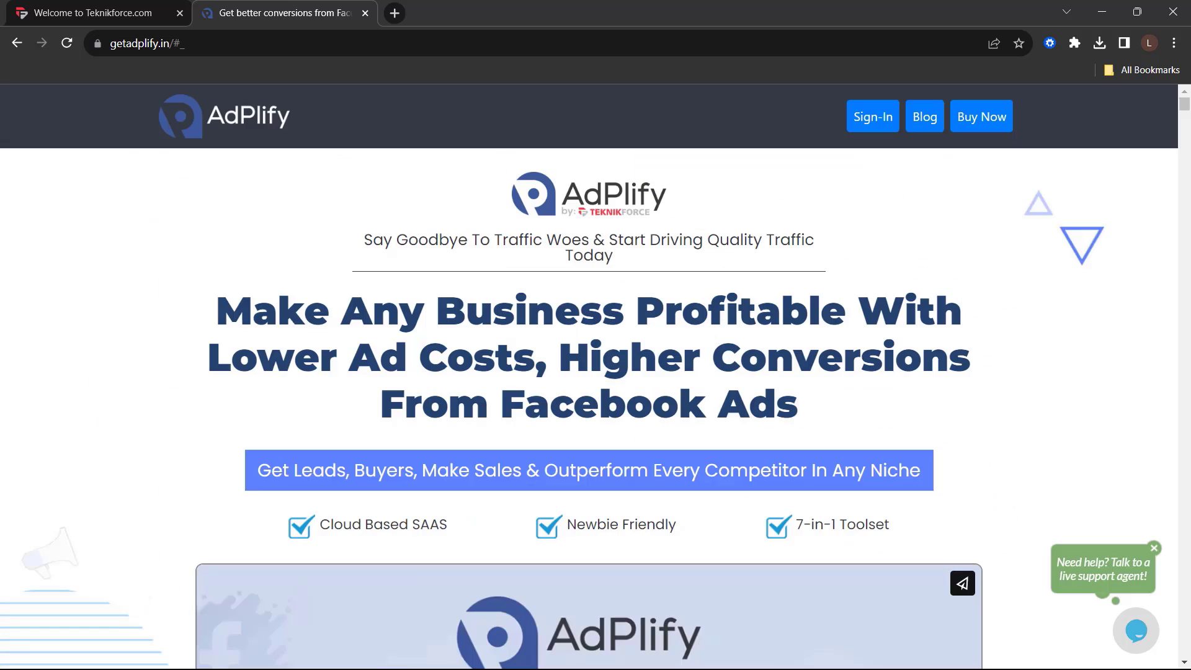